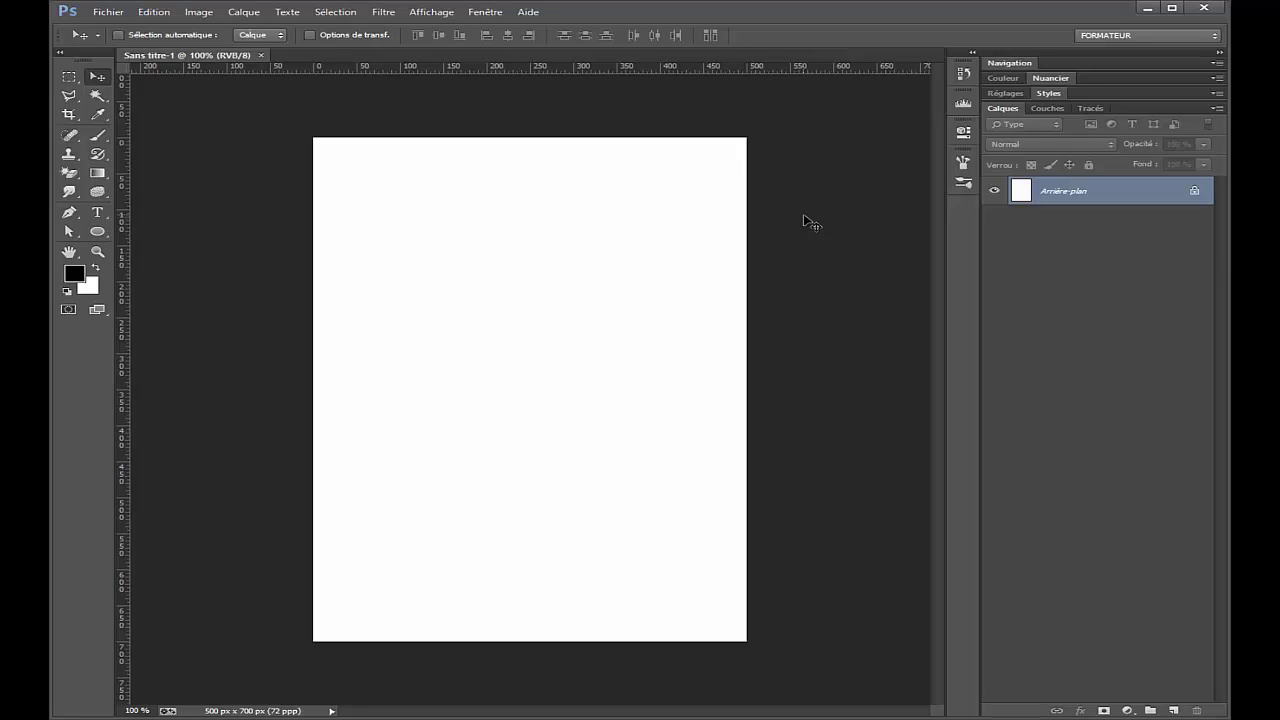
Add a committed 'Monpremier texte' text layer near the top left of the page
left_click(98, 212)
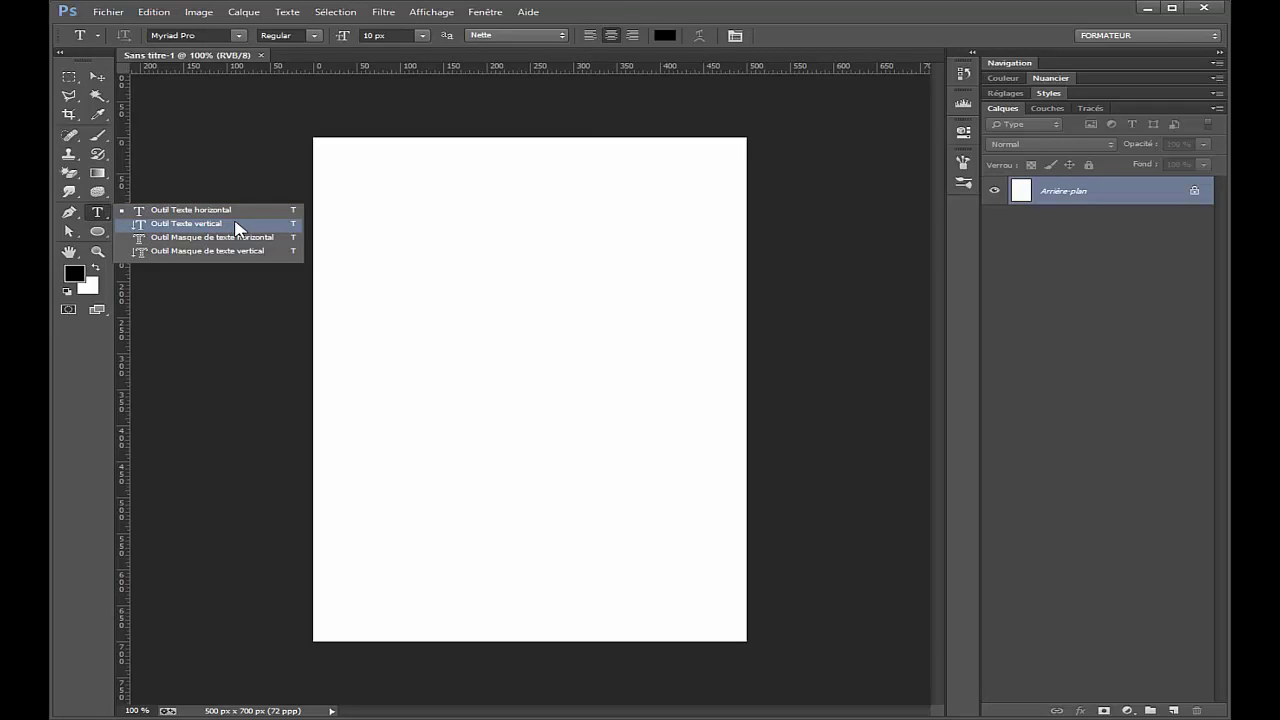
left_click(533, 310)
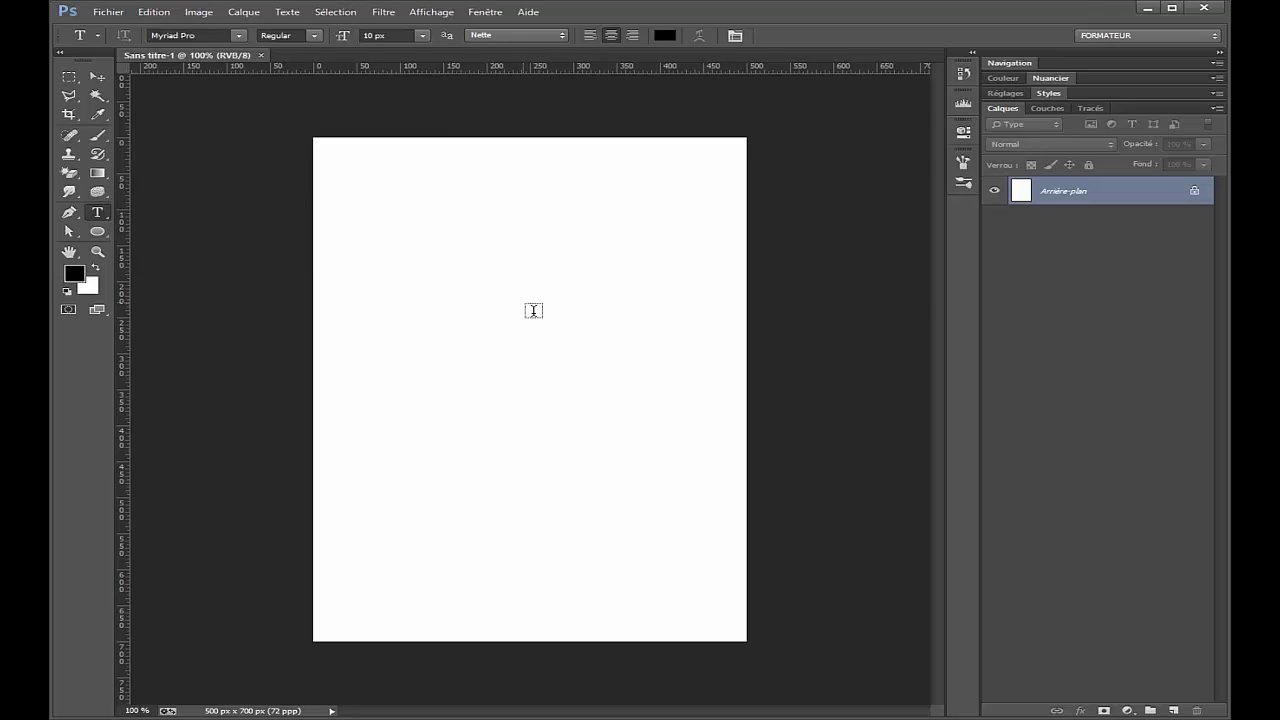
left_click(404, 220)
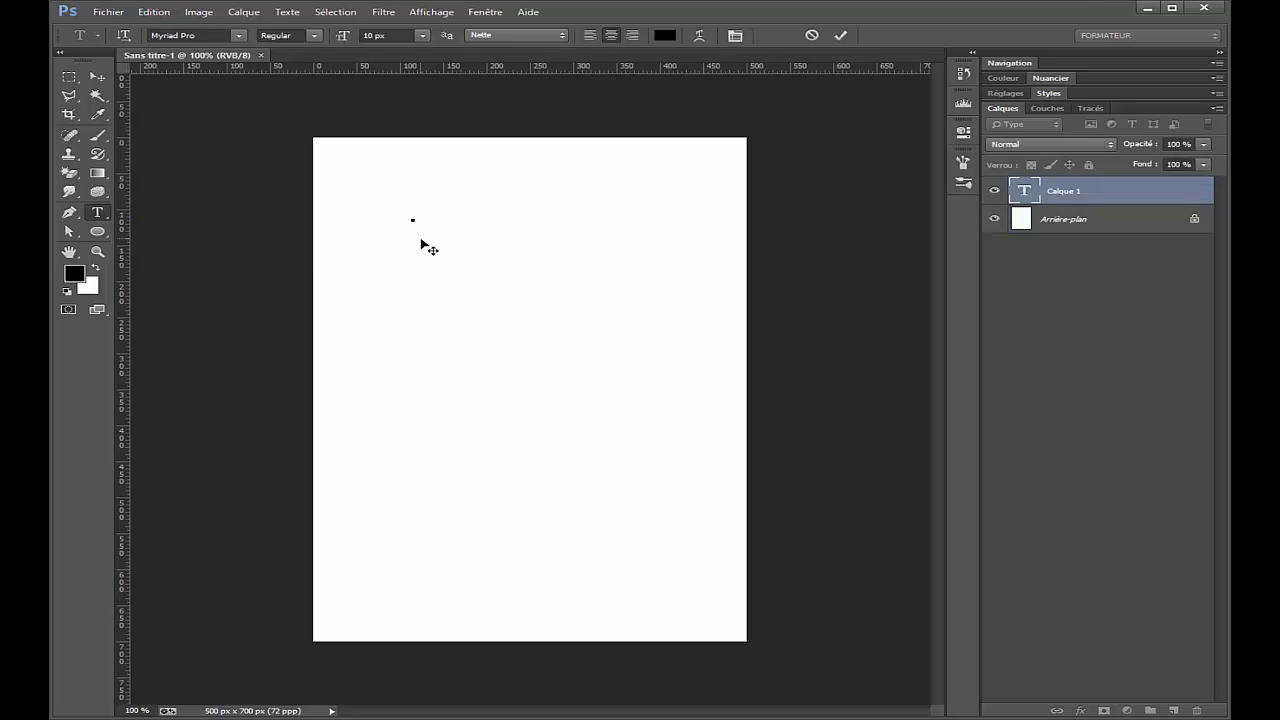
type("Monpremier texte")
left_click(840, 35)
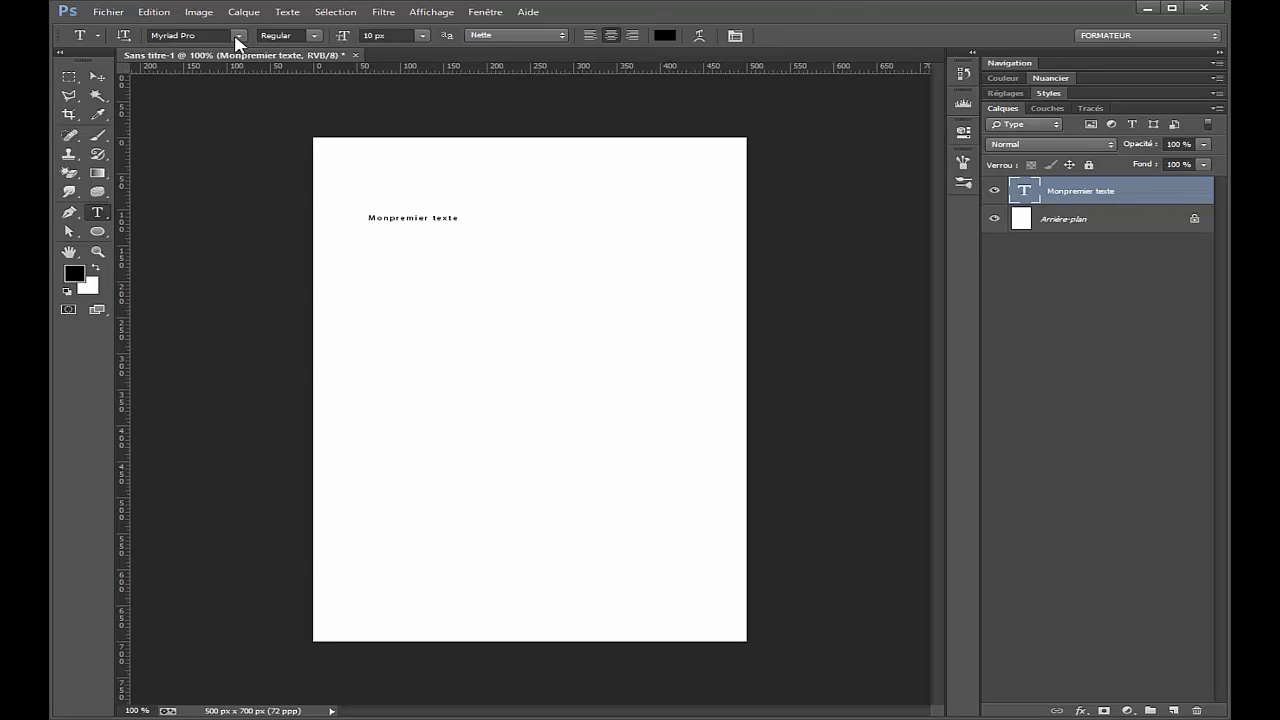
Keep Myriad Pro Regular and enlarge the 'Monpremier texte' text to 30 px
left_click(238, 36)
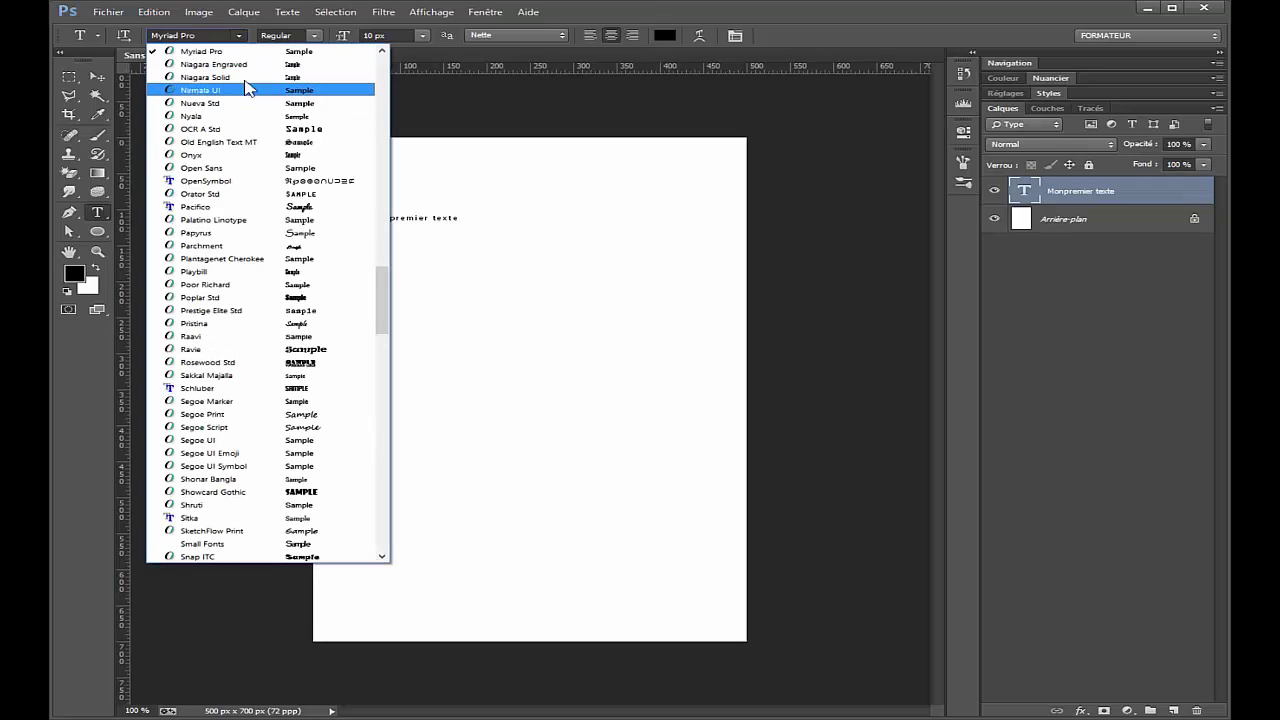
left_click(312, 38)
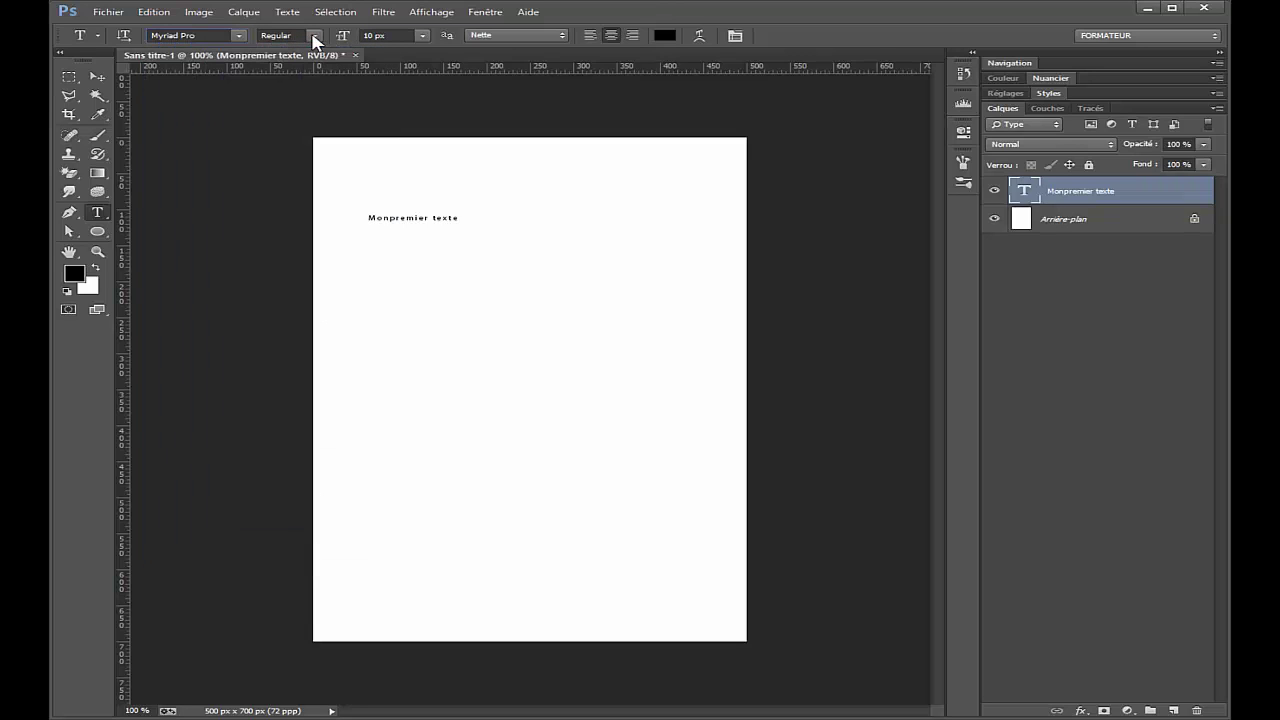
left_click(313, 38)
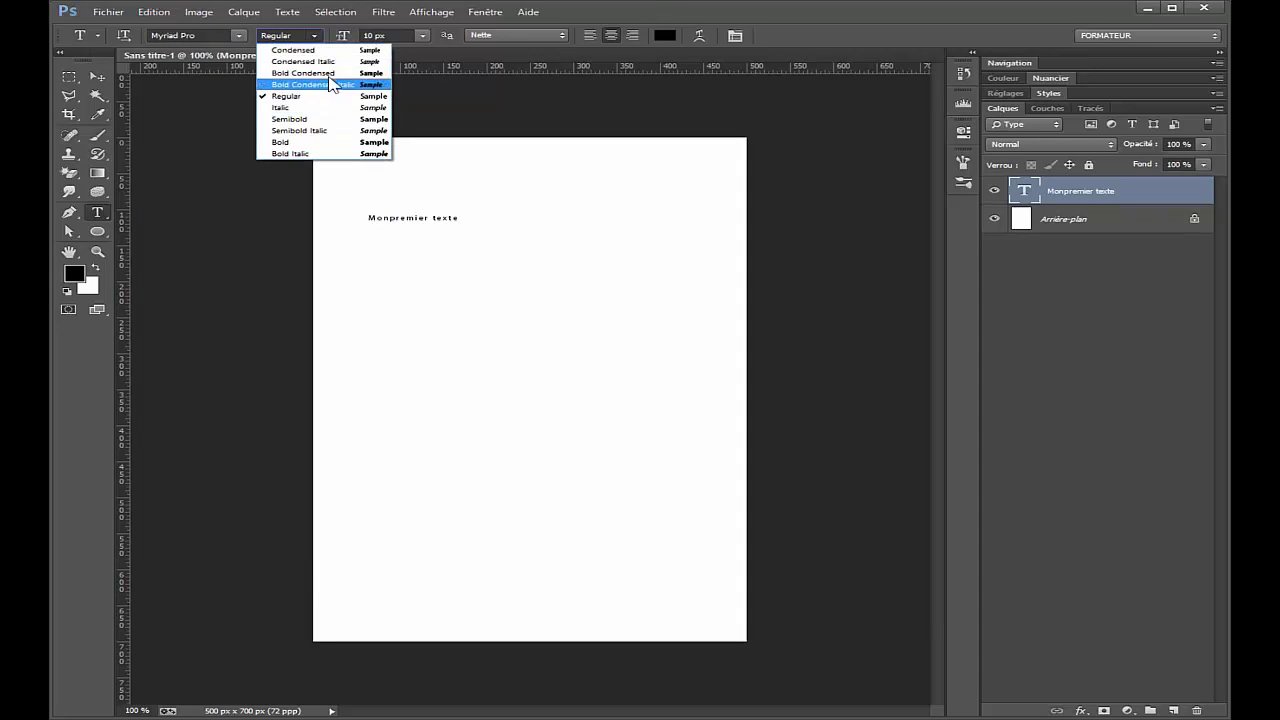
left_click(350, 37)
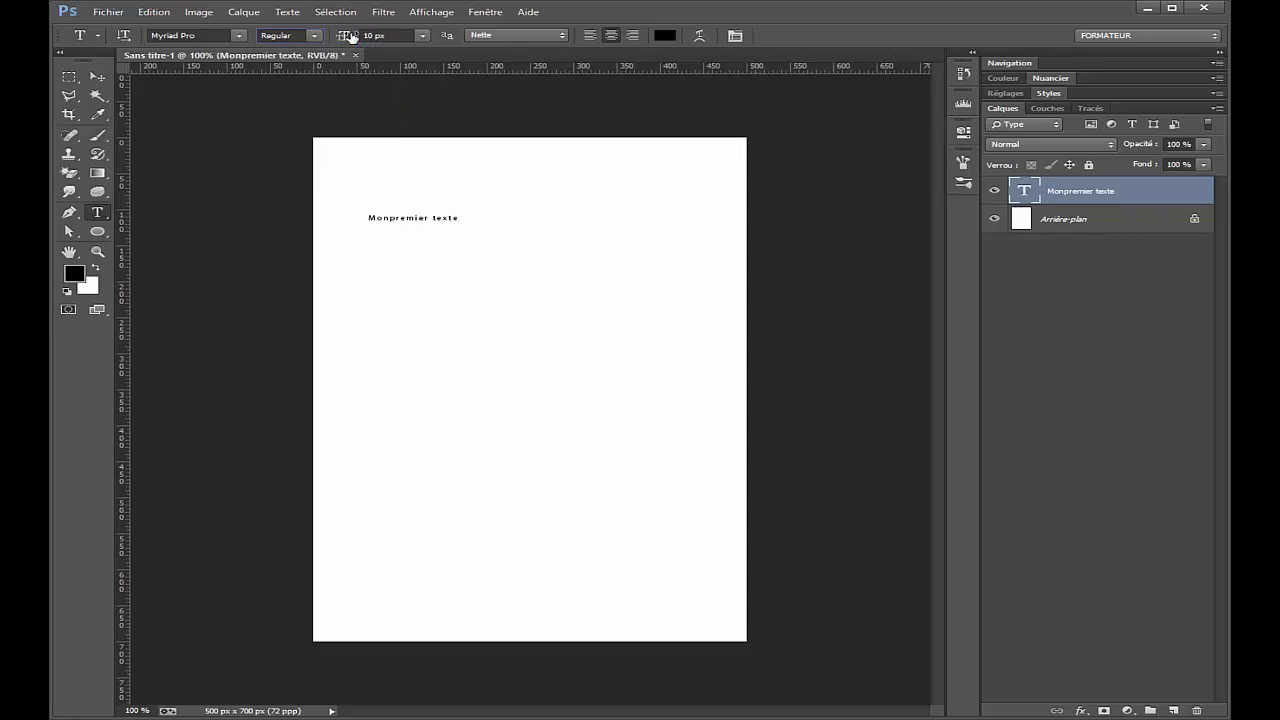
mouse_move(346, 40)
left_mouse_down()
mouse_move(381, 42)
mouse_move(337, 40)
left_mouse_up()
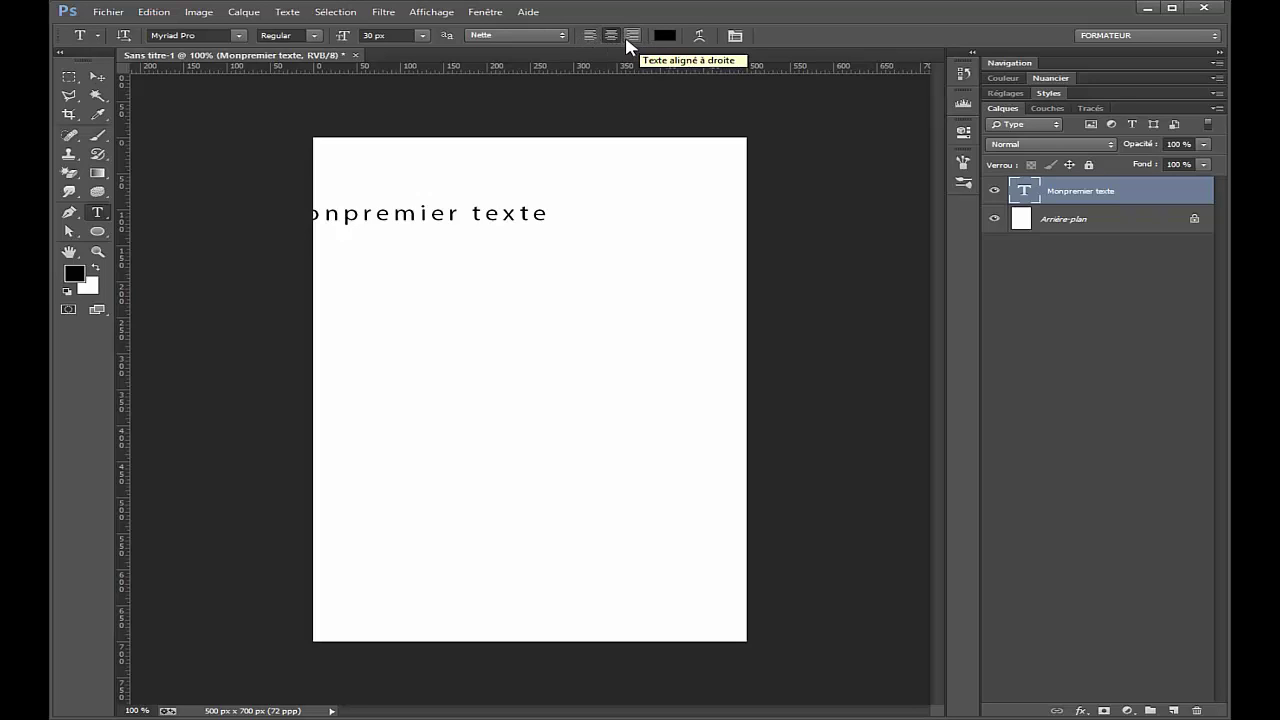
Colour the title text dark green (#044824)
left_click(666, 37)
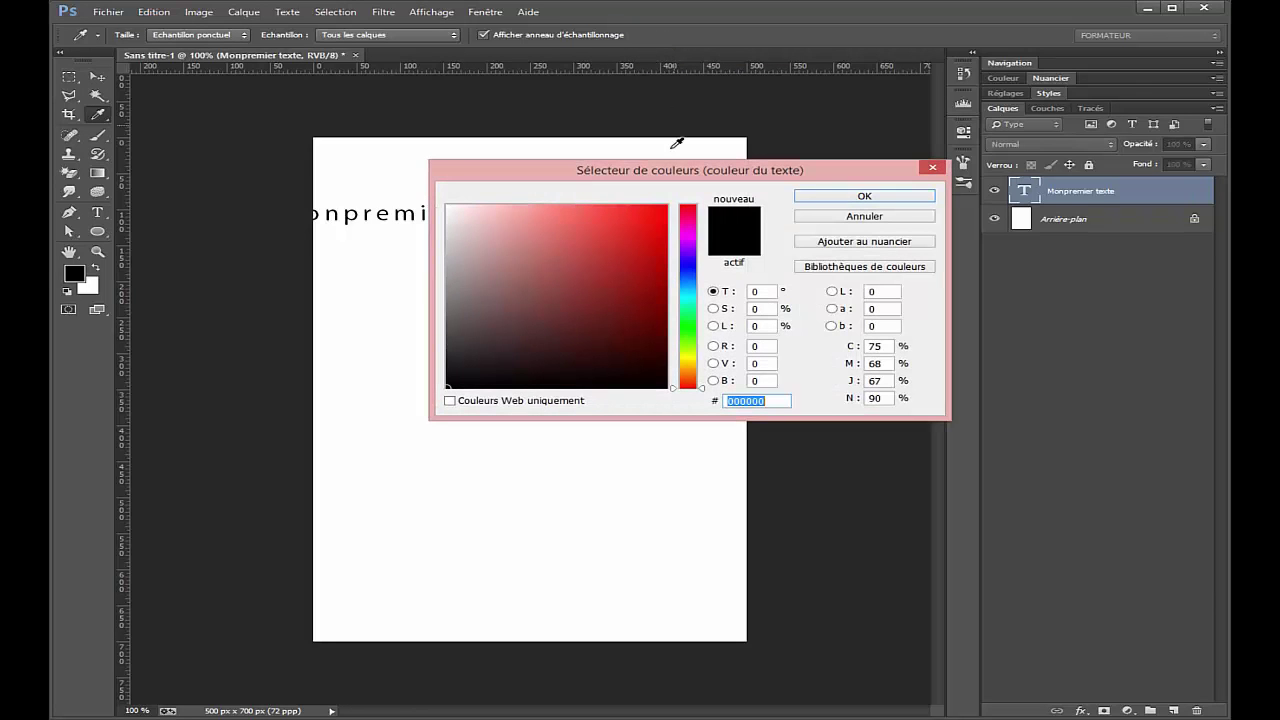
left_click(688, 313)
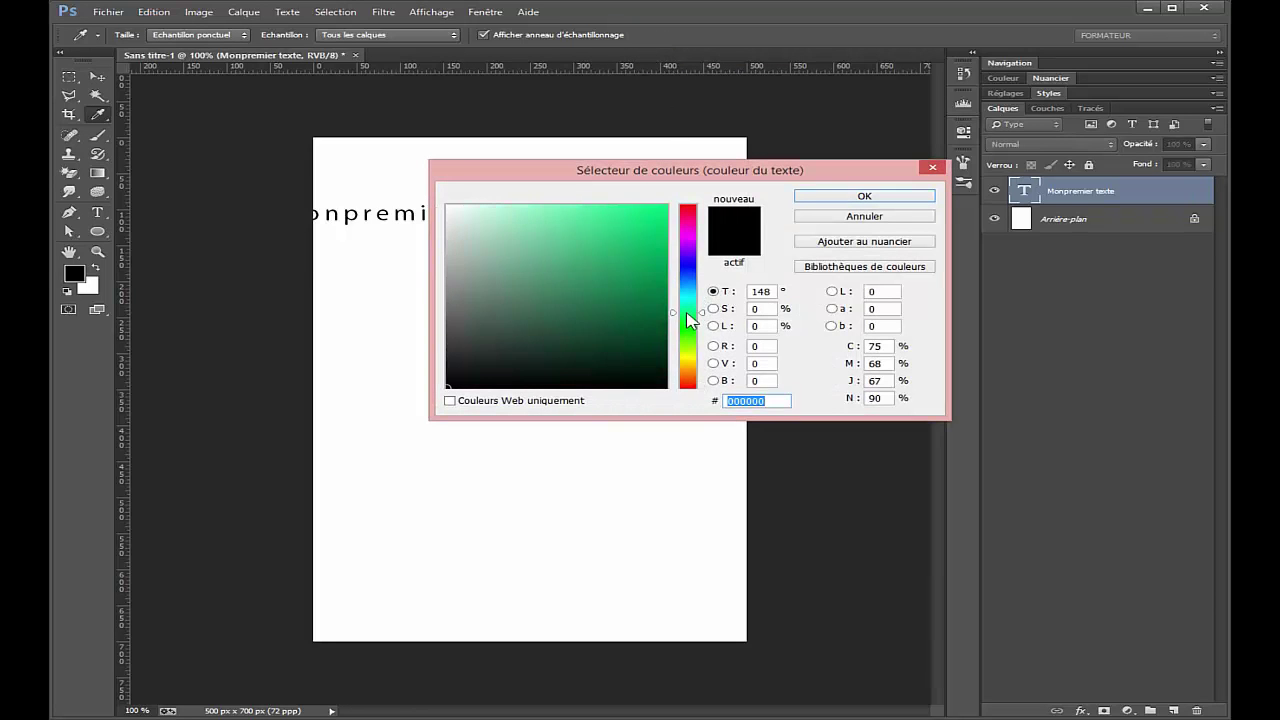
left_click_drag(665, 334, 655, 332)
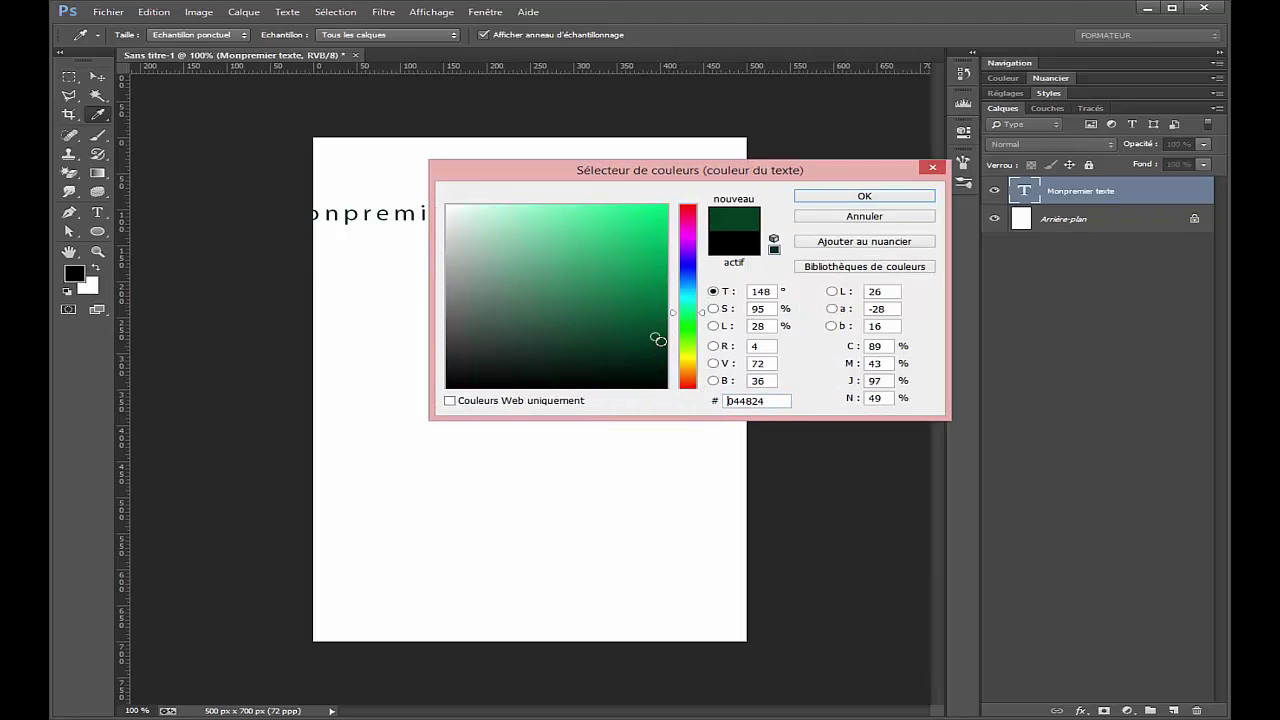
left_click(866, 197)
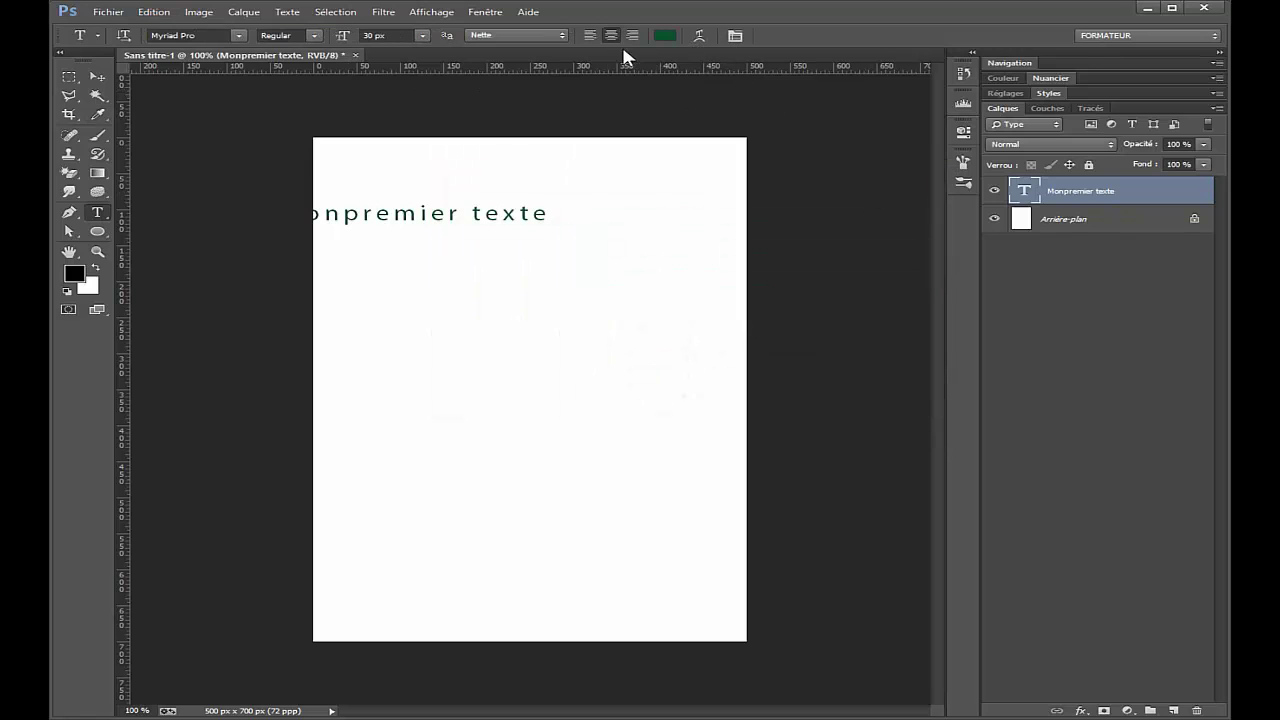
Move the title fully onto the page near its top centre
key("v")
left_click_drag(508, 222, 621, 260)
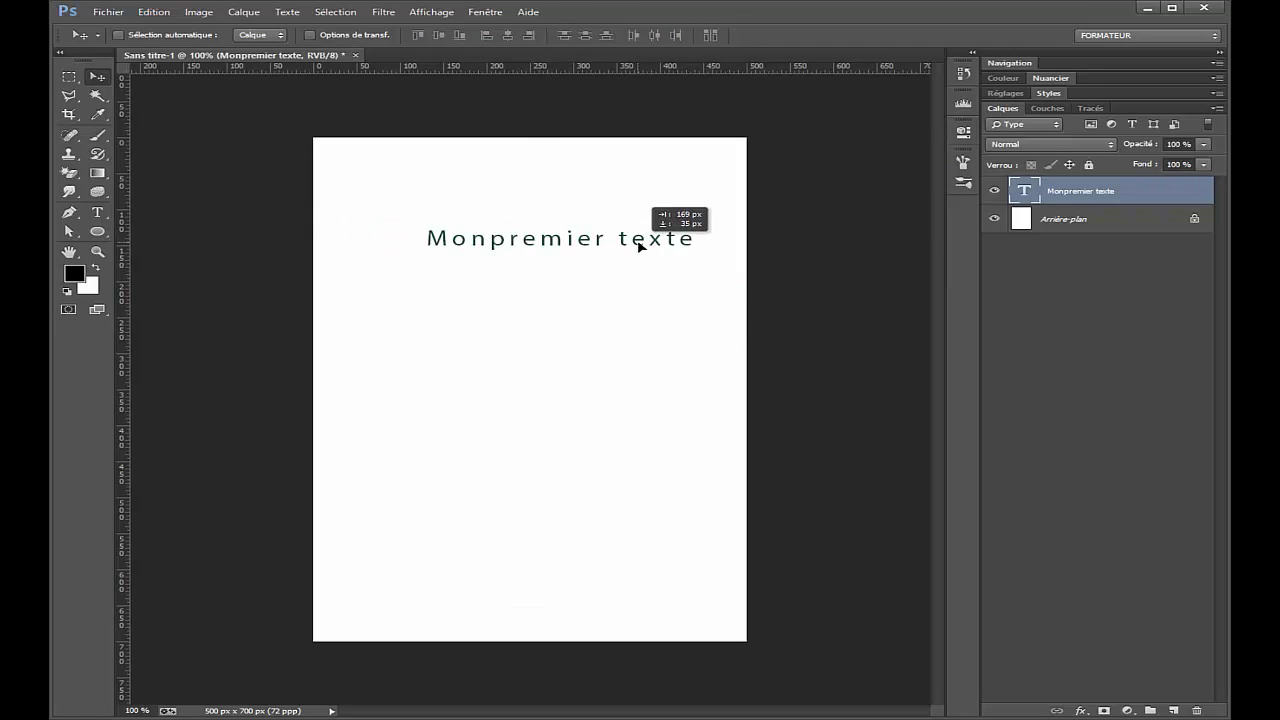
key("t")
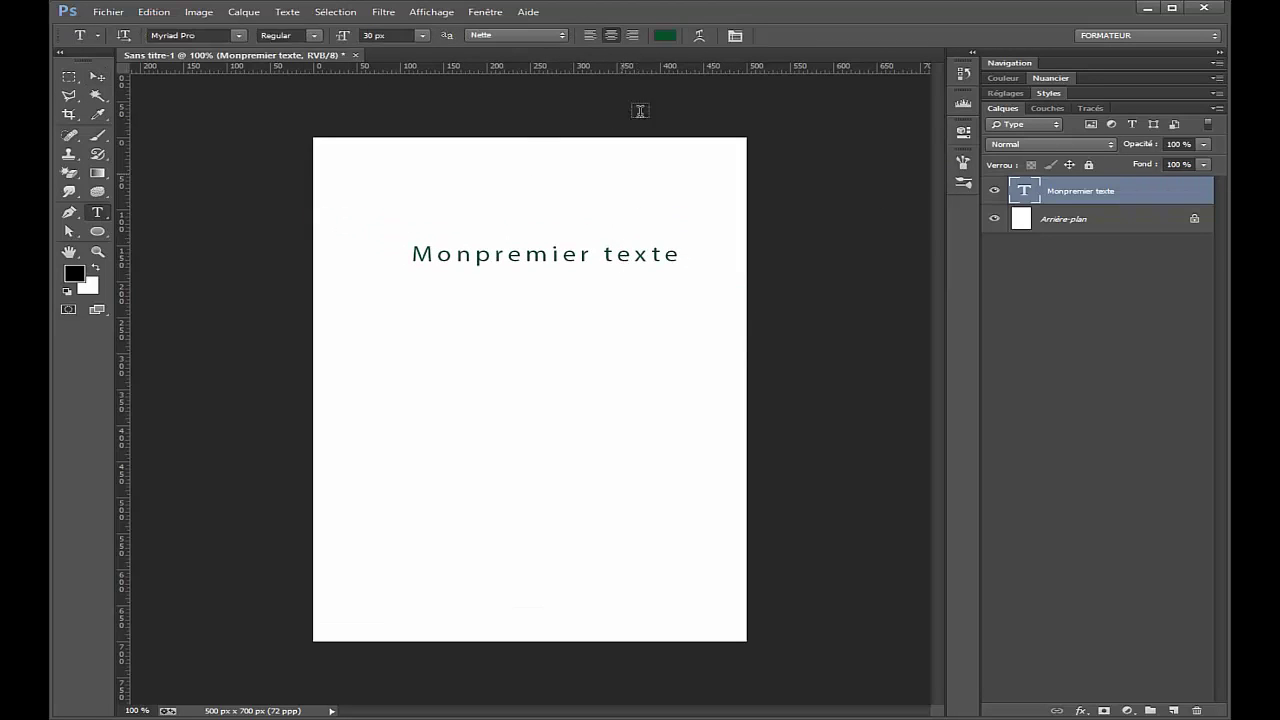
Warp the title with the horizontal Dilatation style at +31% inflexion
left_click(701, 36)
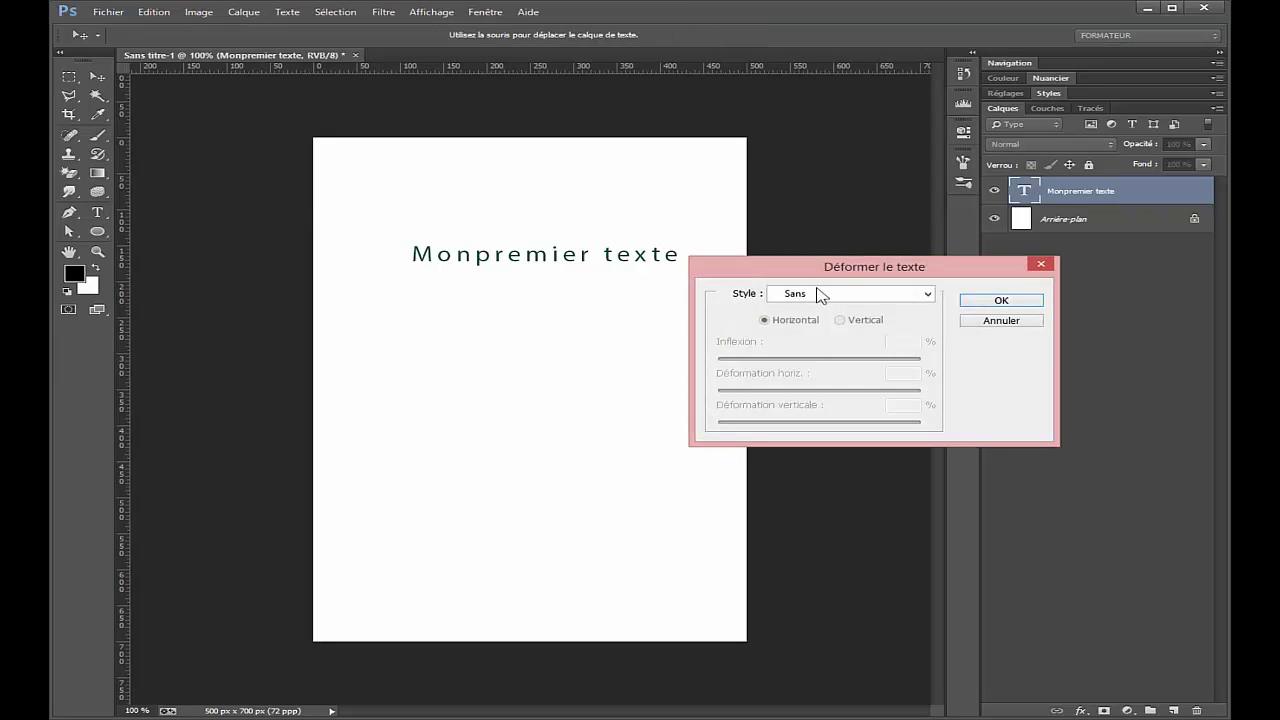
left_click_drag(826, 266, 747, 269)
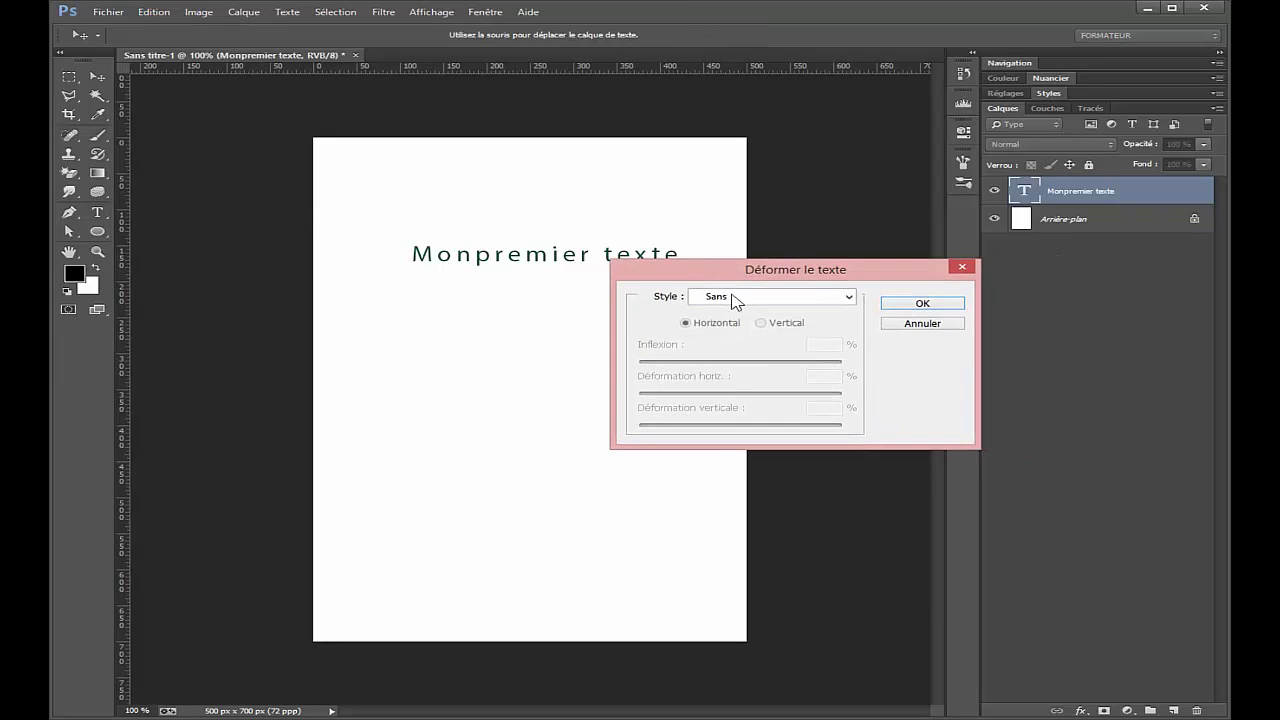
left_click(734, 297)
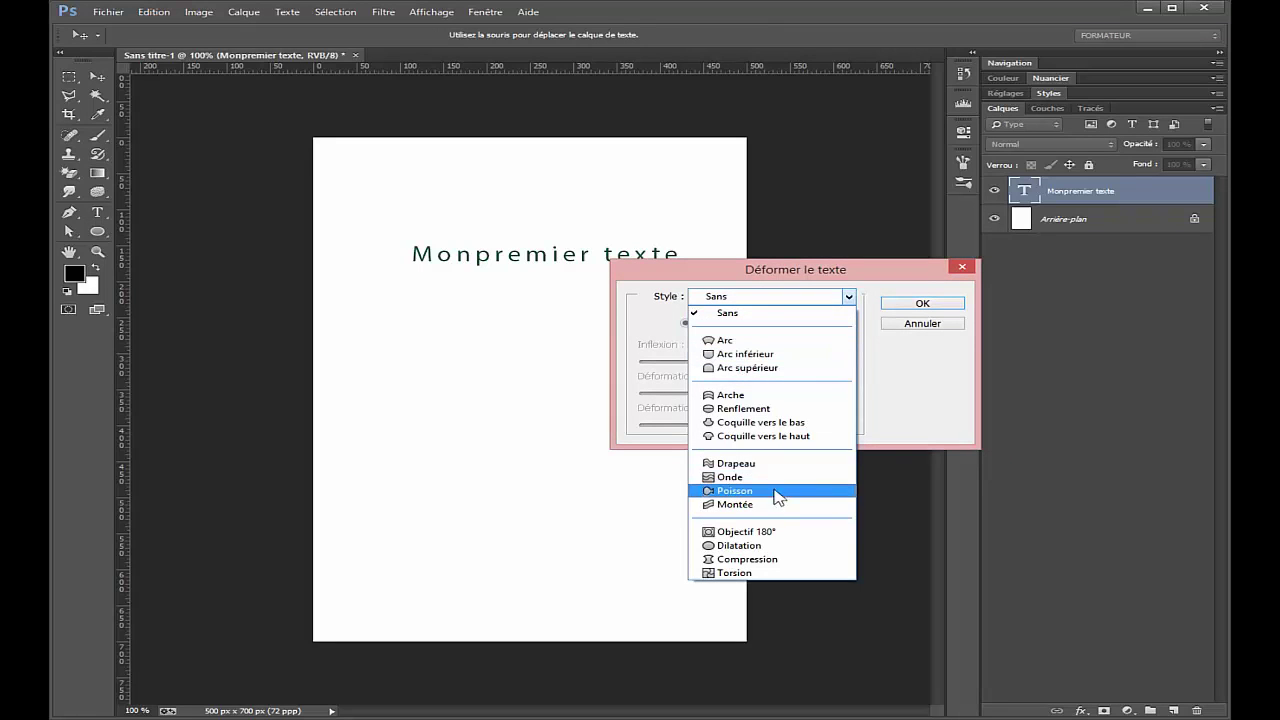
left_click(755, 546)
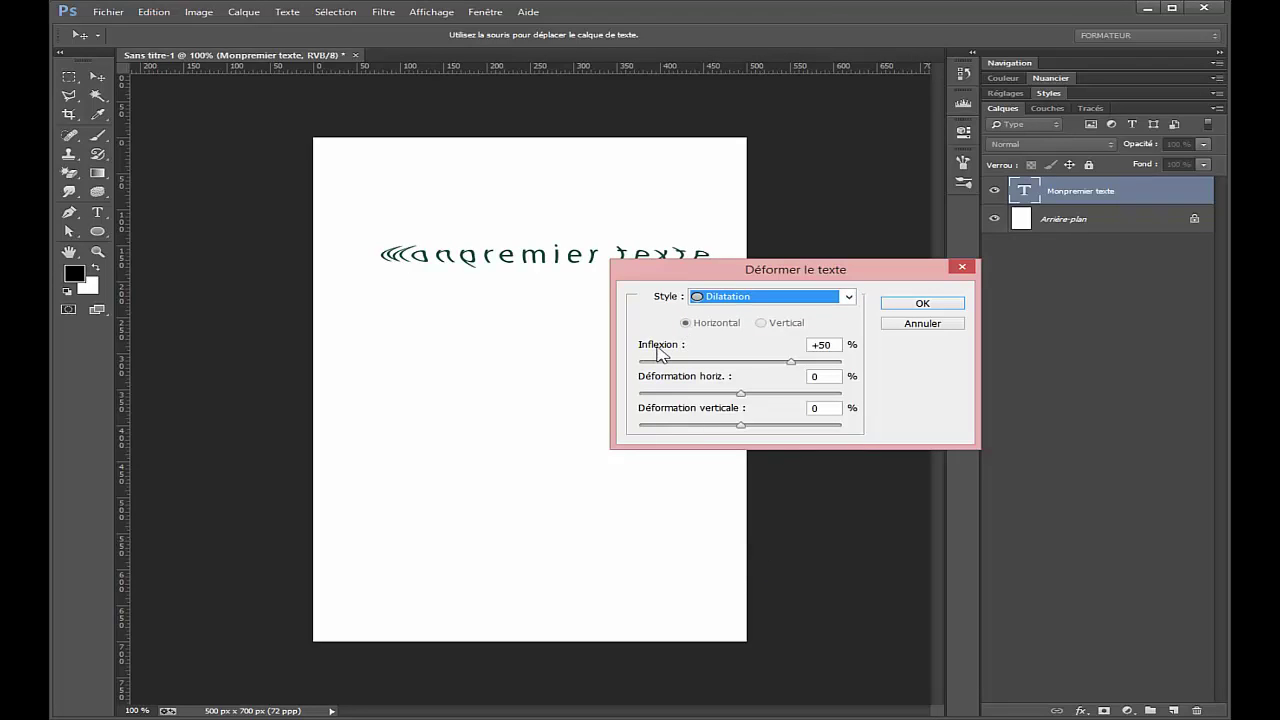
left_click(792, 364)
mouse_move(792, 364)
left_mouse_down()
mouse_move(743, 364)
mouse_move(772, 364)
left_mouse_up()
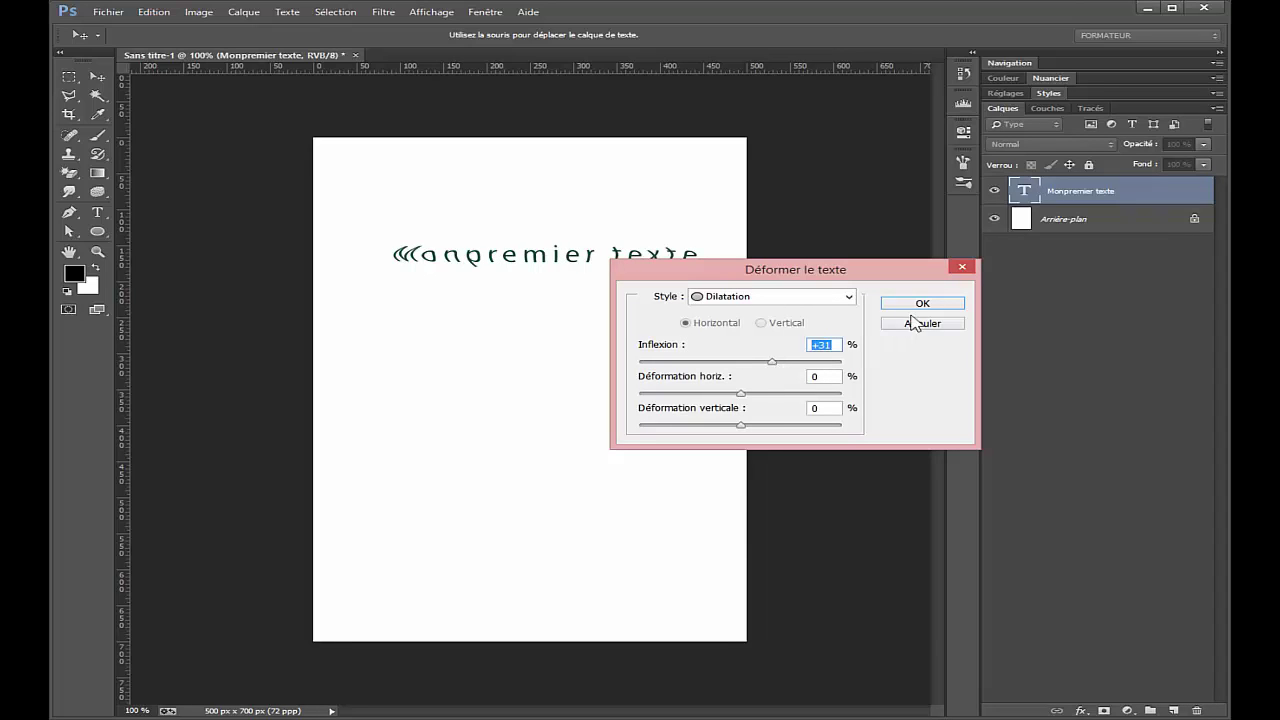
left_click(914, 302)
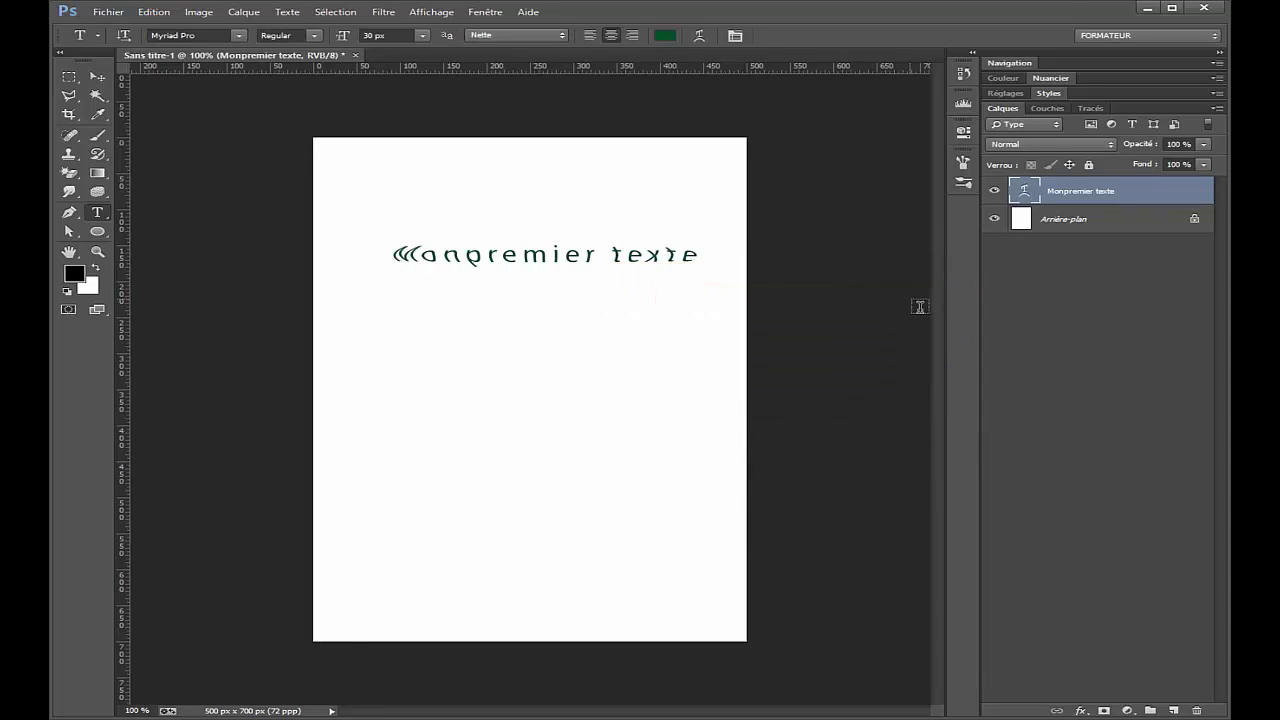
Show the Texte menu's Panneaux options to reach Panneau Caractère
left_click(288, 12)
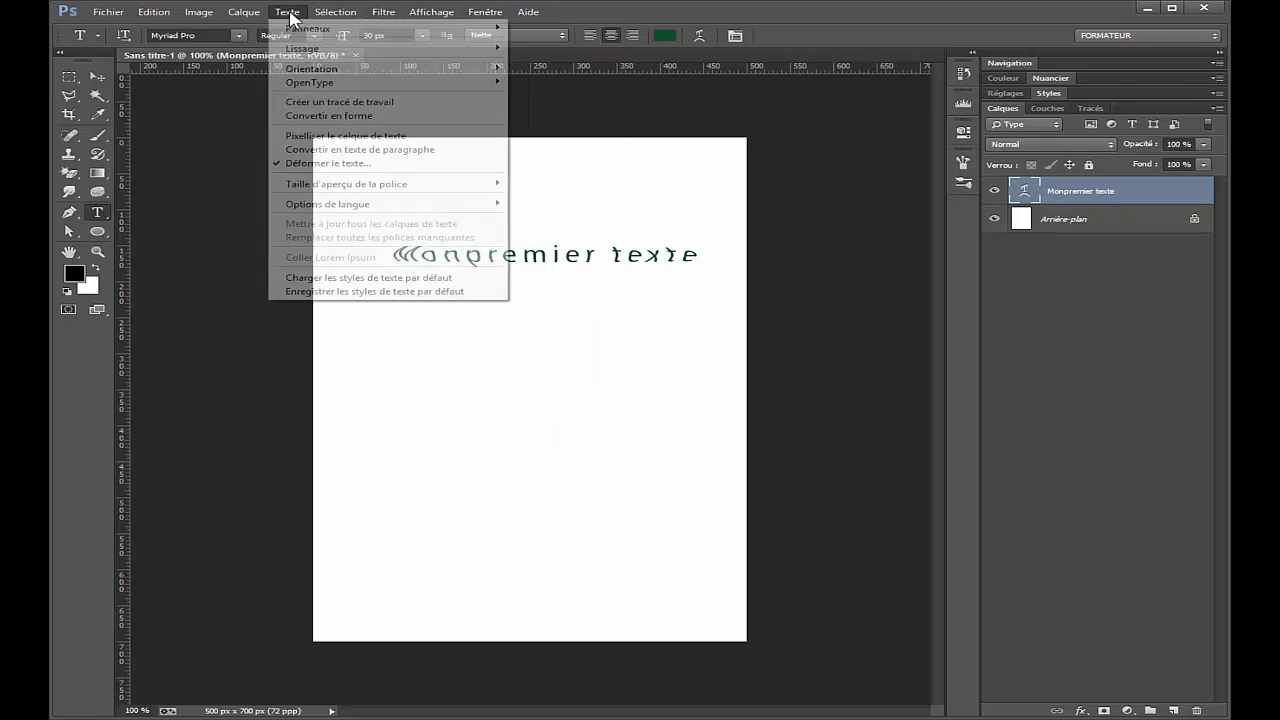
mouse_move(308, 28)
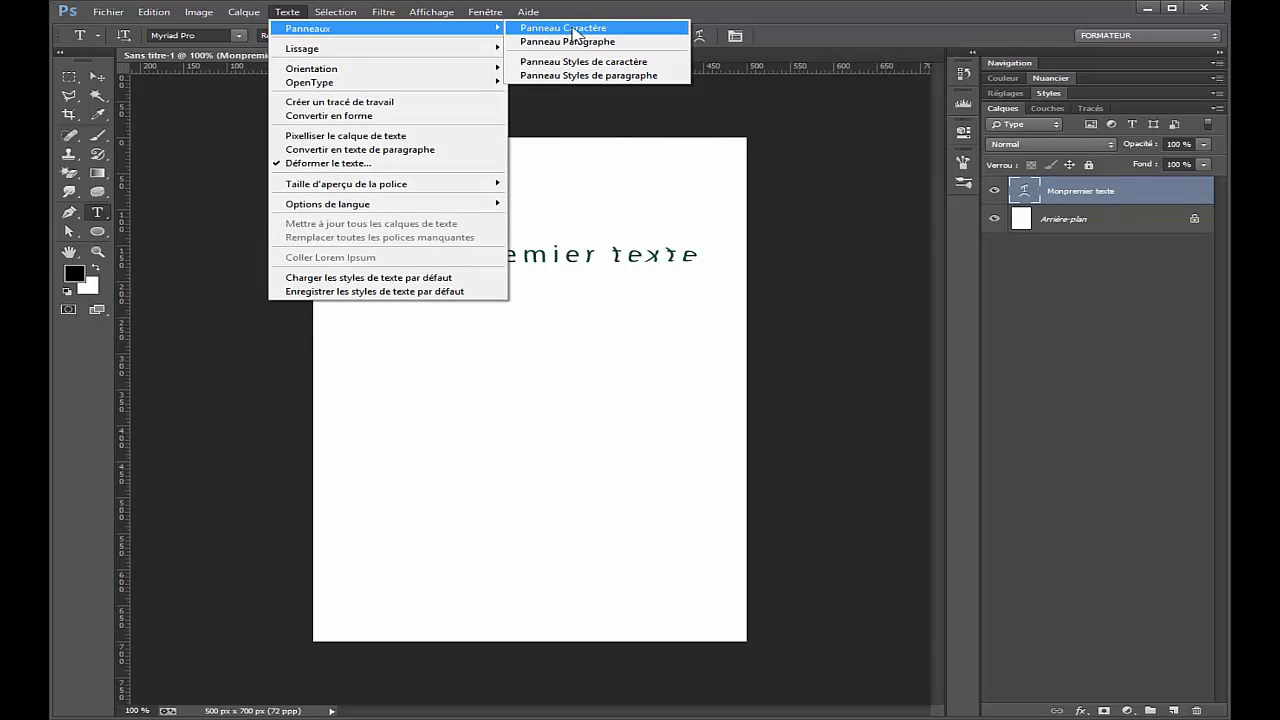
In the docked Caractère panel, stretch the title slightly taller, set it in all capitals, then collapse the panel
left_click(575, 29)
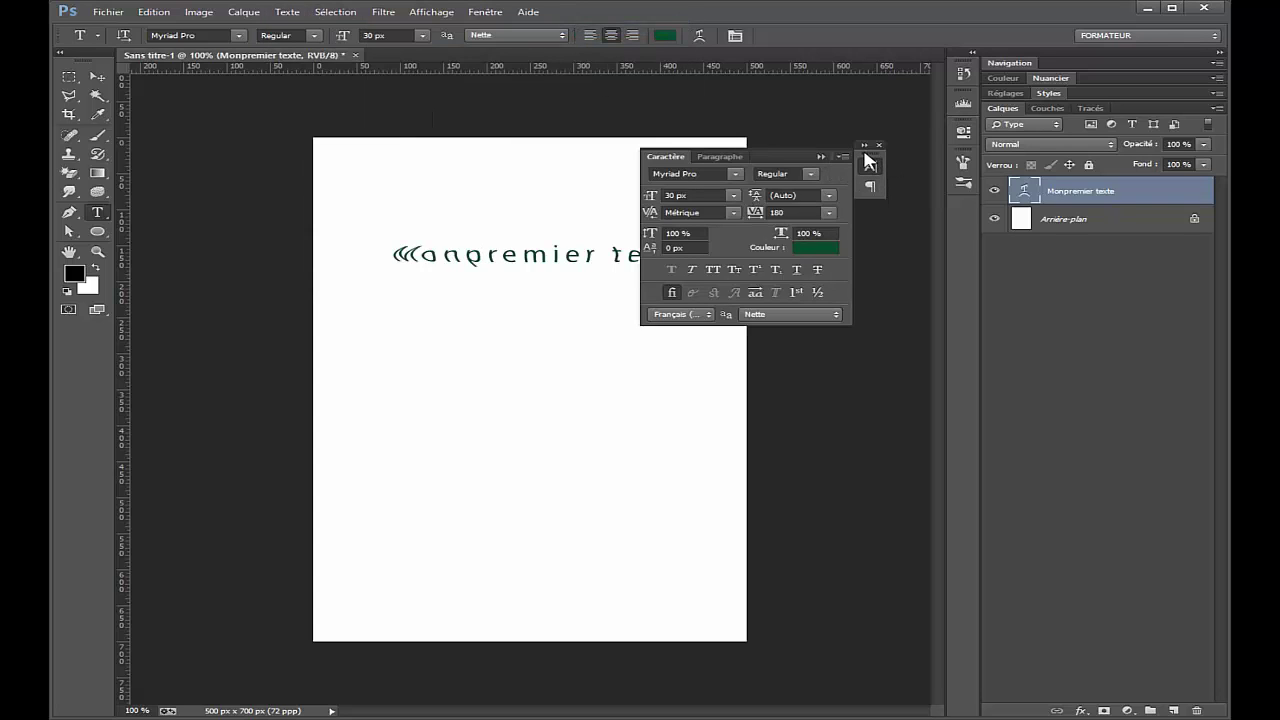
mouse_move(868, 162)
left_mouse_down()
mouse_move(958, 215)
mouse_move(955, 200)
left_mouse_up()
left_click(963, 212)
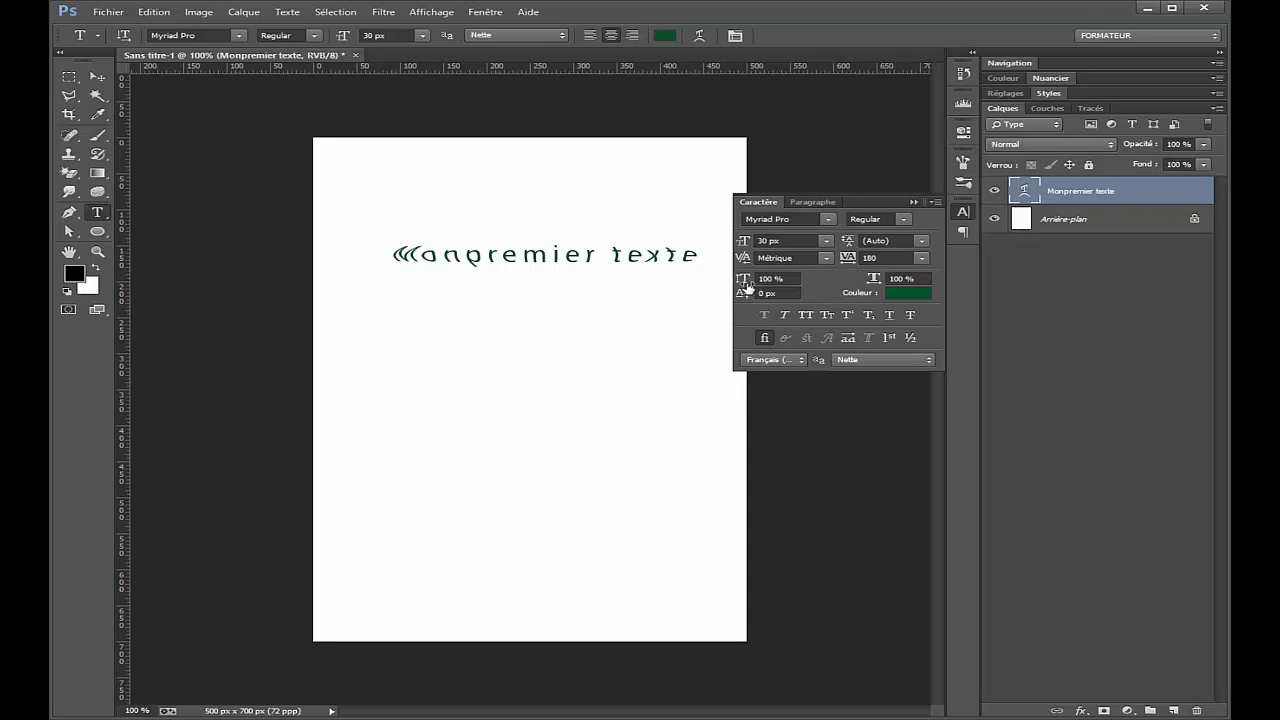
left_click_drag(752, 284, 764, 283)
left_click(806, 316)
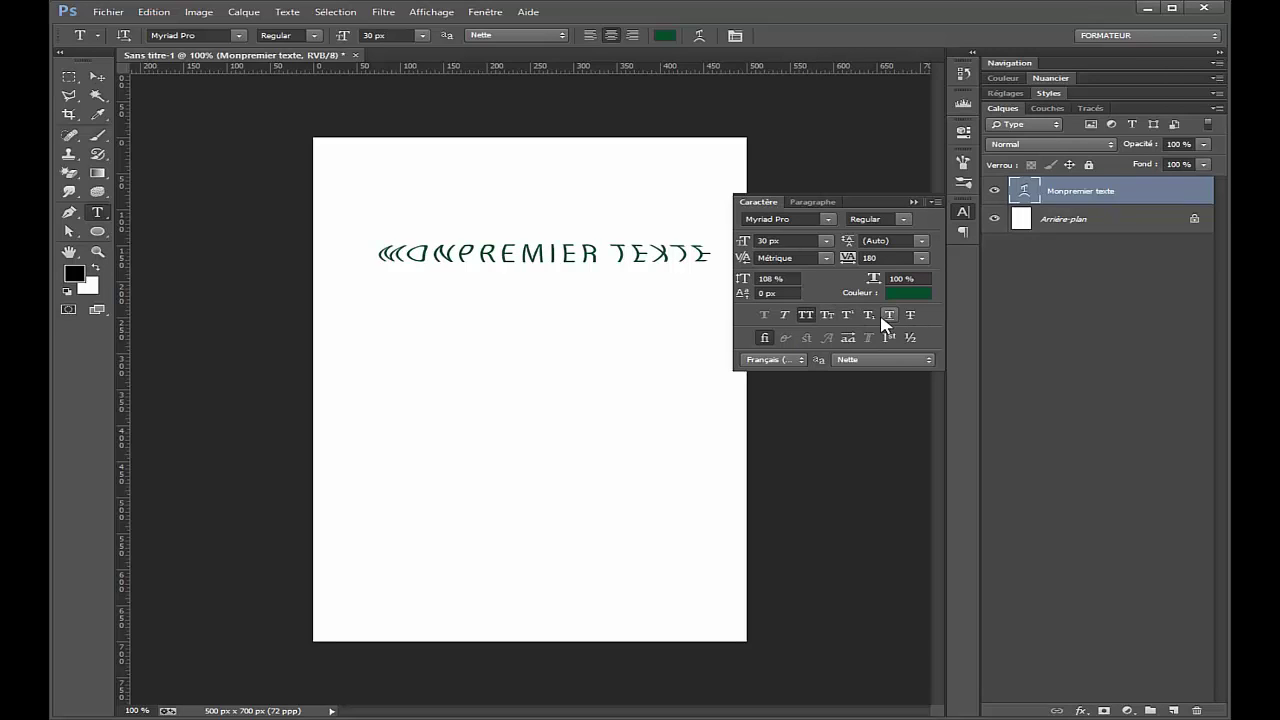
left_click(912, 203)
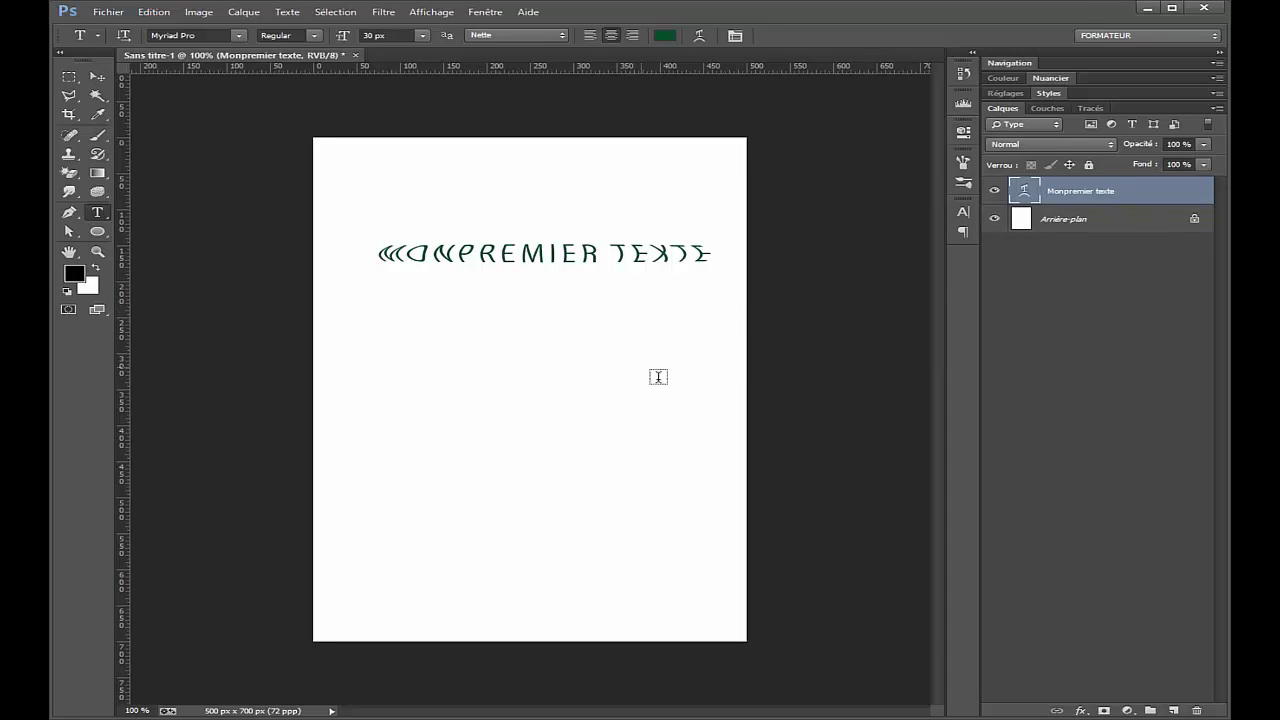
Recolour the warped title to a darker green, #022211
left_click(667, 35)
left_click(657, 364)
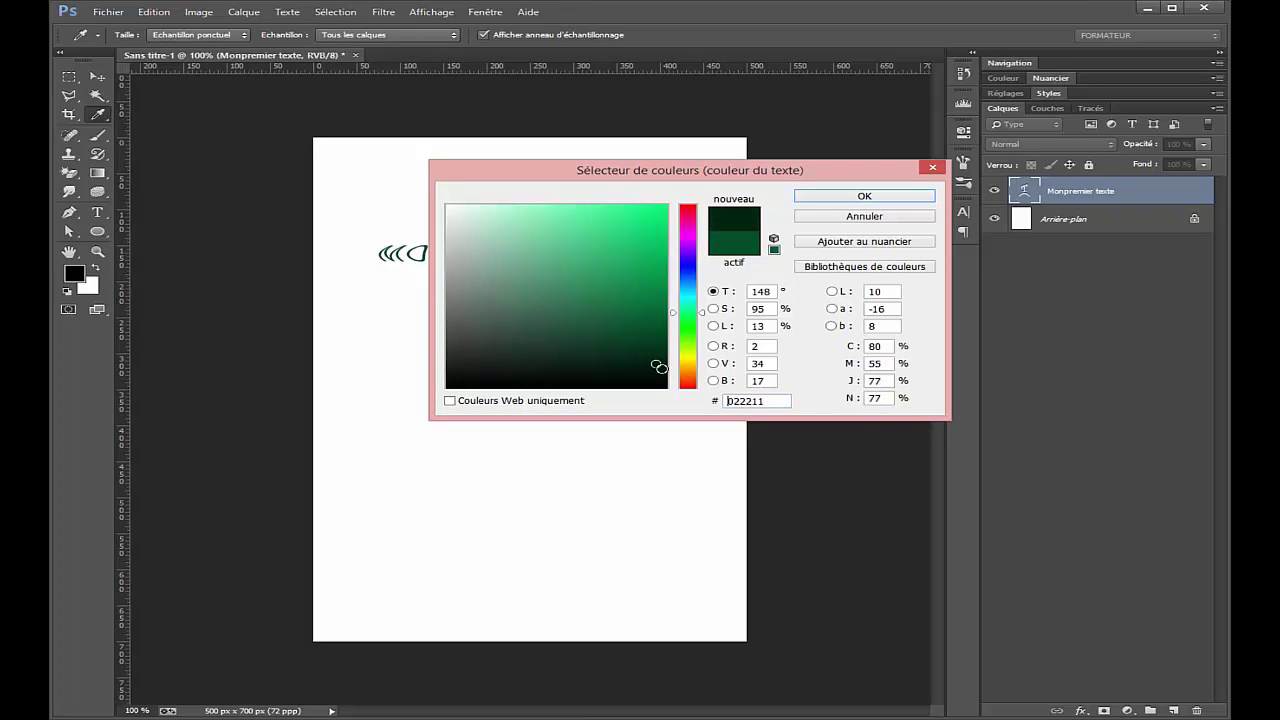
left_click(850, 197)
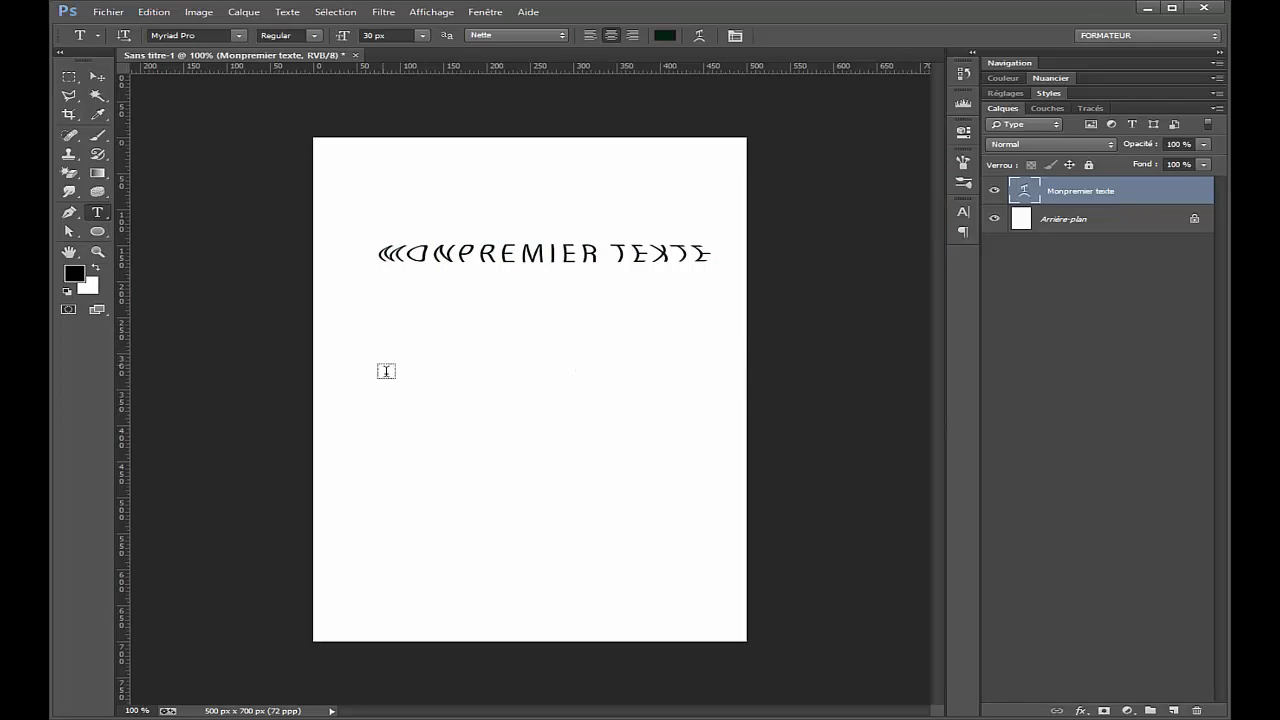
Draw a paragraph box below the title, fill it with Lorem Ipsum placeholder text, and commit it
mouse_move(366, 339)
left_mouse_down()
mouse_move(394, 523)
mouse_move(710, 522)
left_mouse_up()
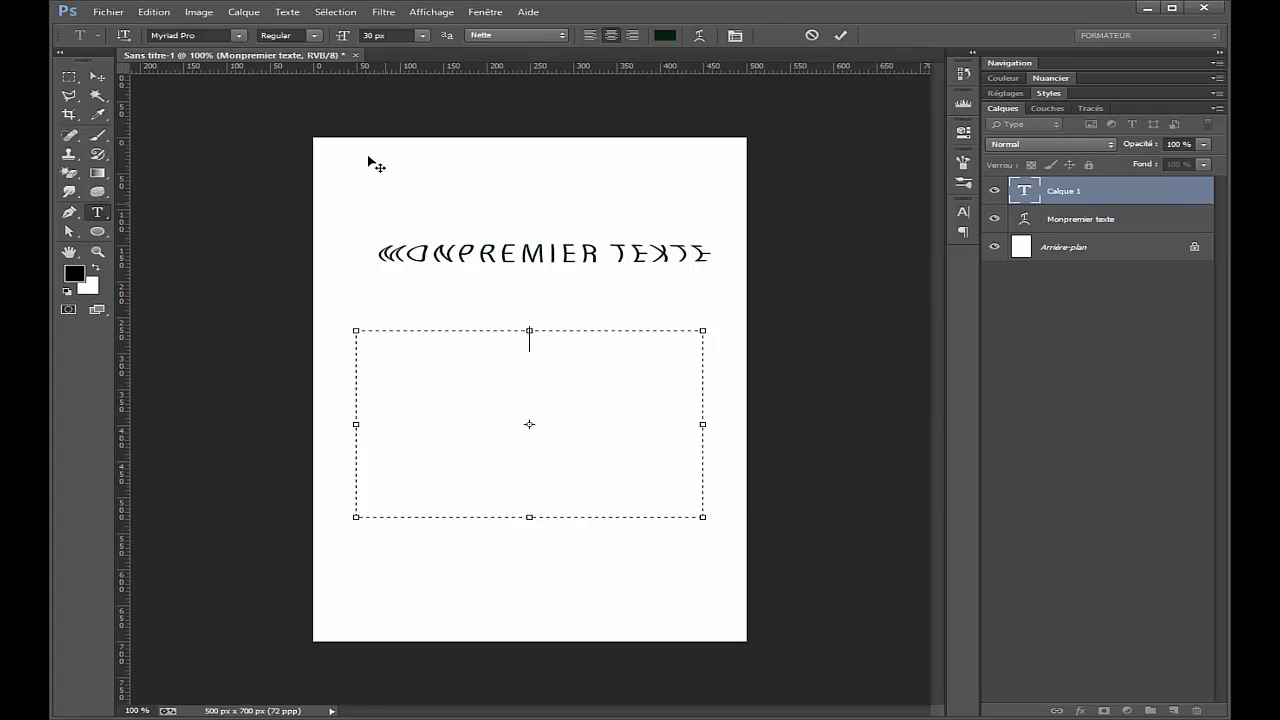
left_click(296, 16)
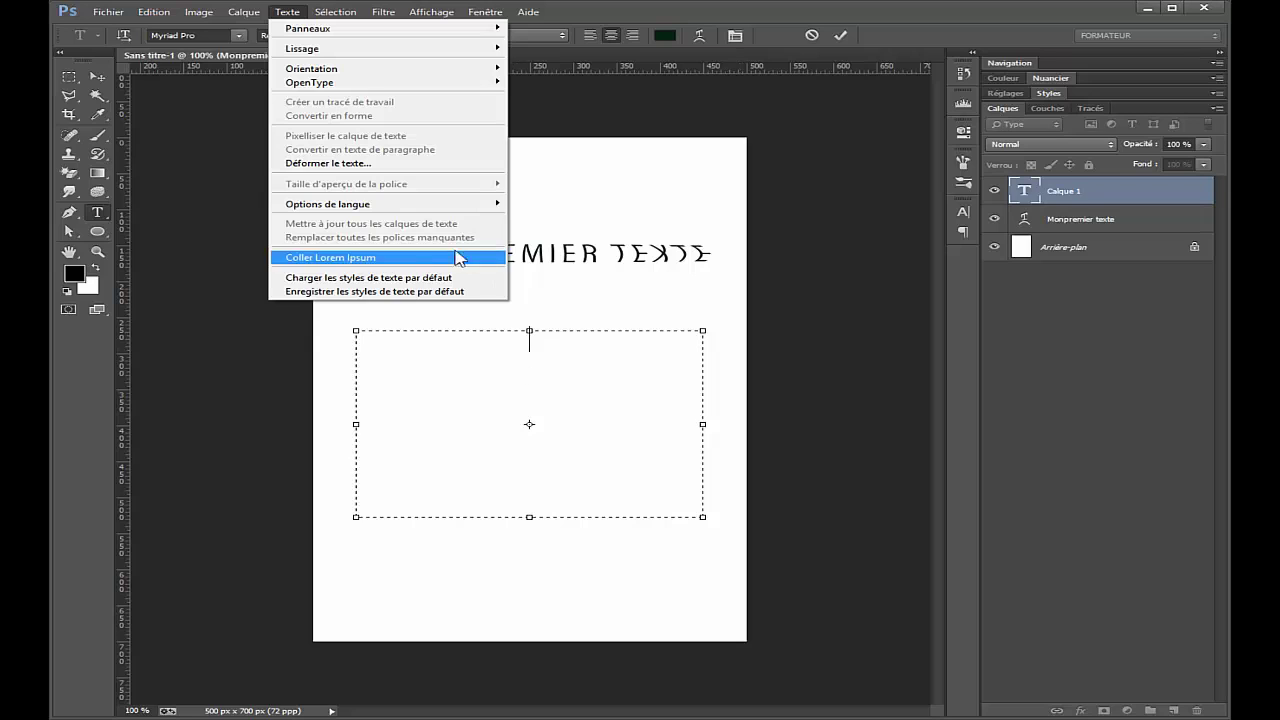
left_click(398, 259)
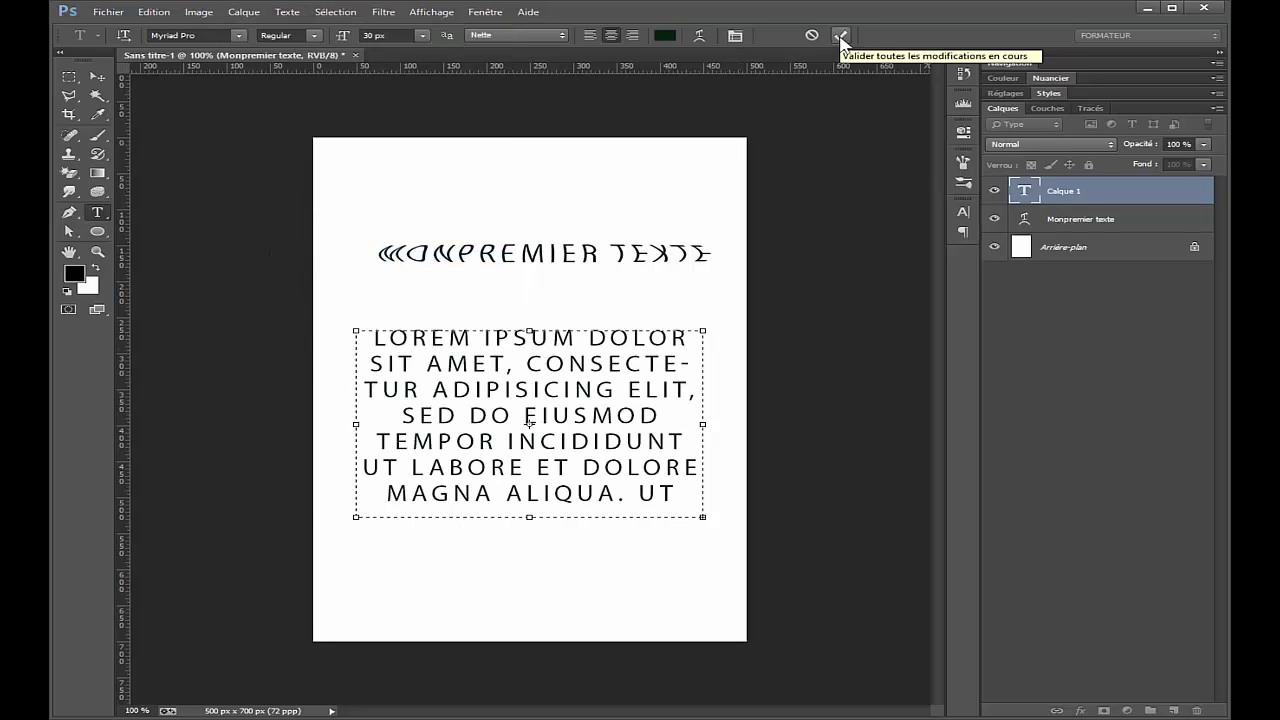
left_click(842, 36)
left_click(963, 231)
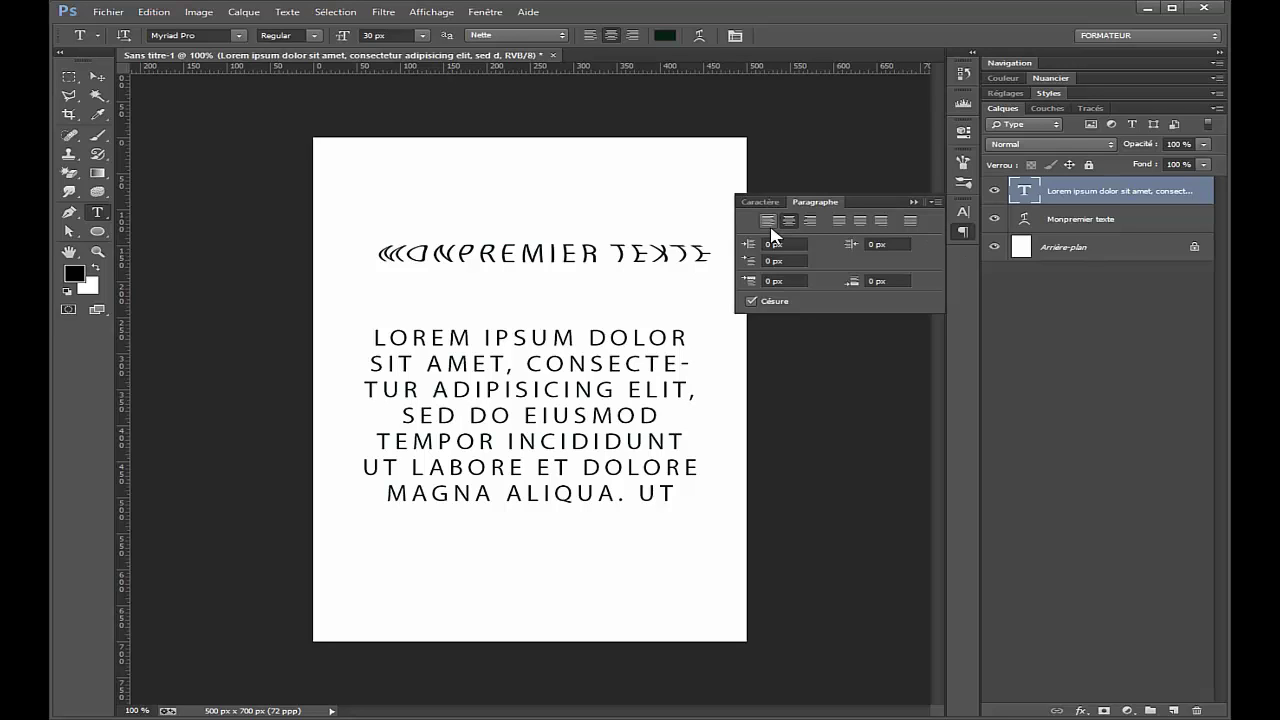
Try left and right alignment and a left indent, then fully justify the Lorem ipsum paragraph
left_click(767, 221)
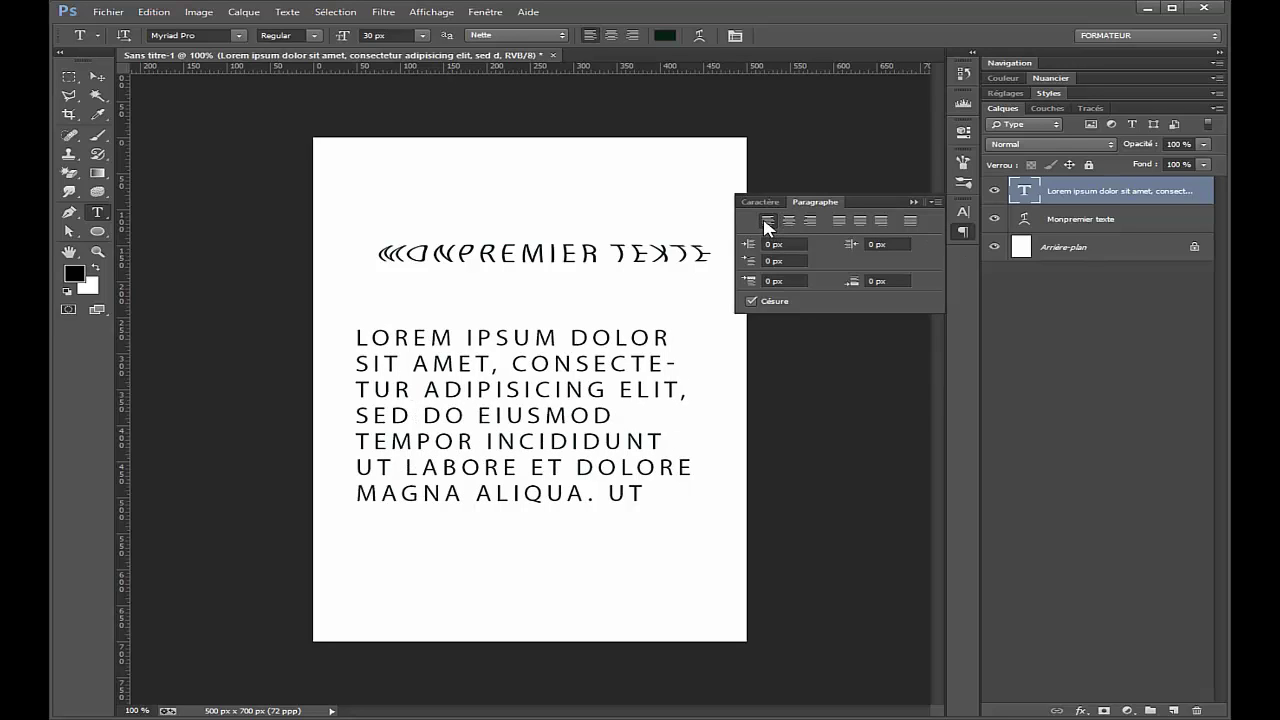
left_click(810, 221)
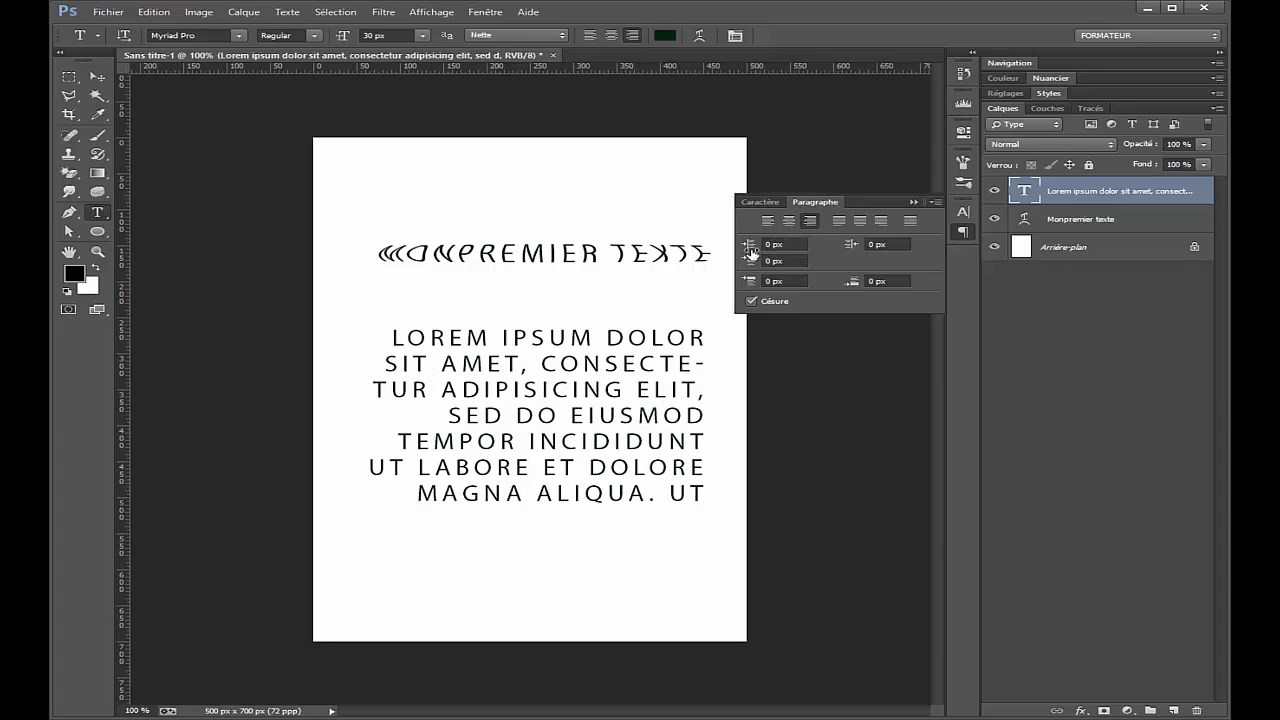
left_click_drag(752, 253, 760, 251)
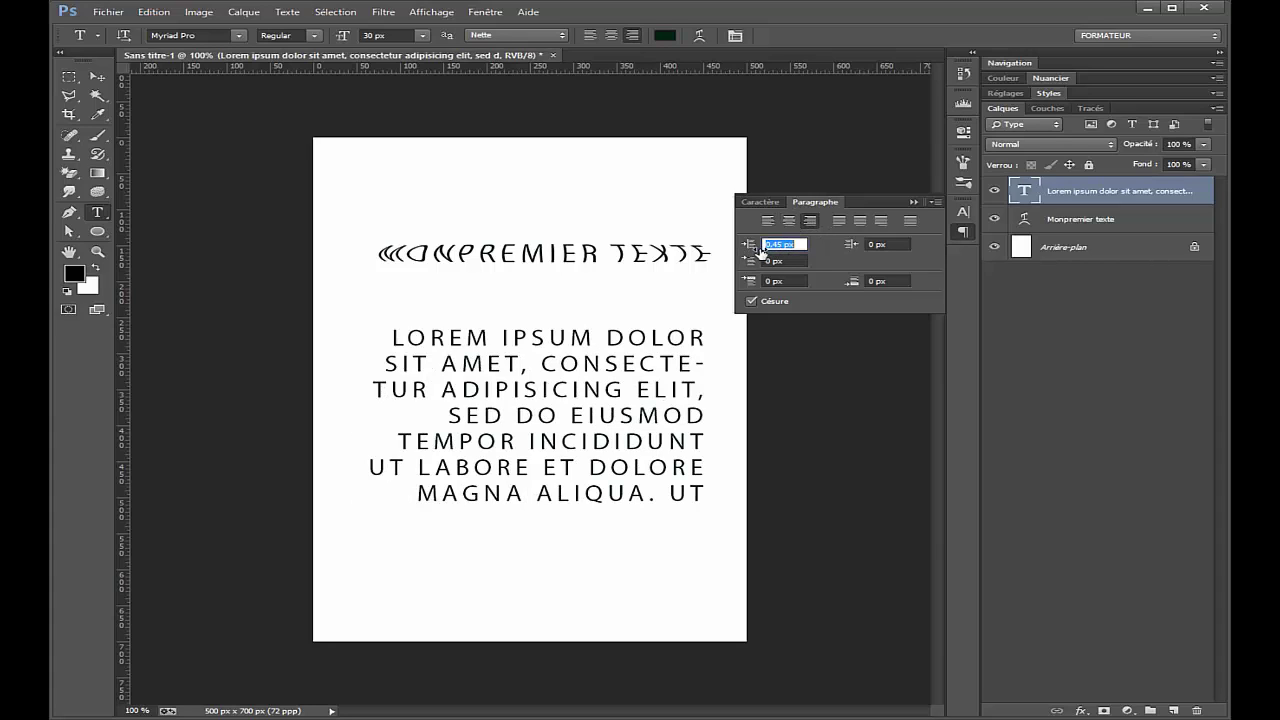
left_click(910, 220)
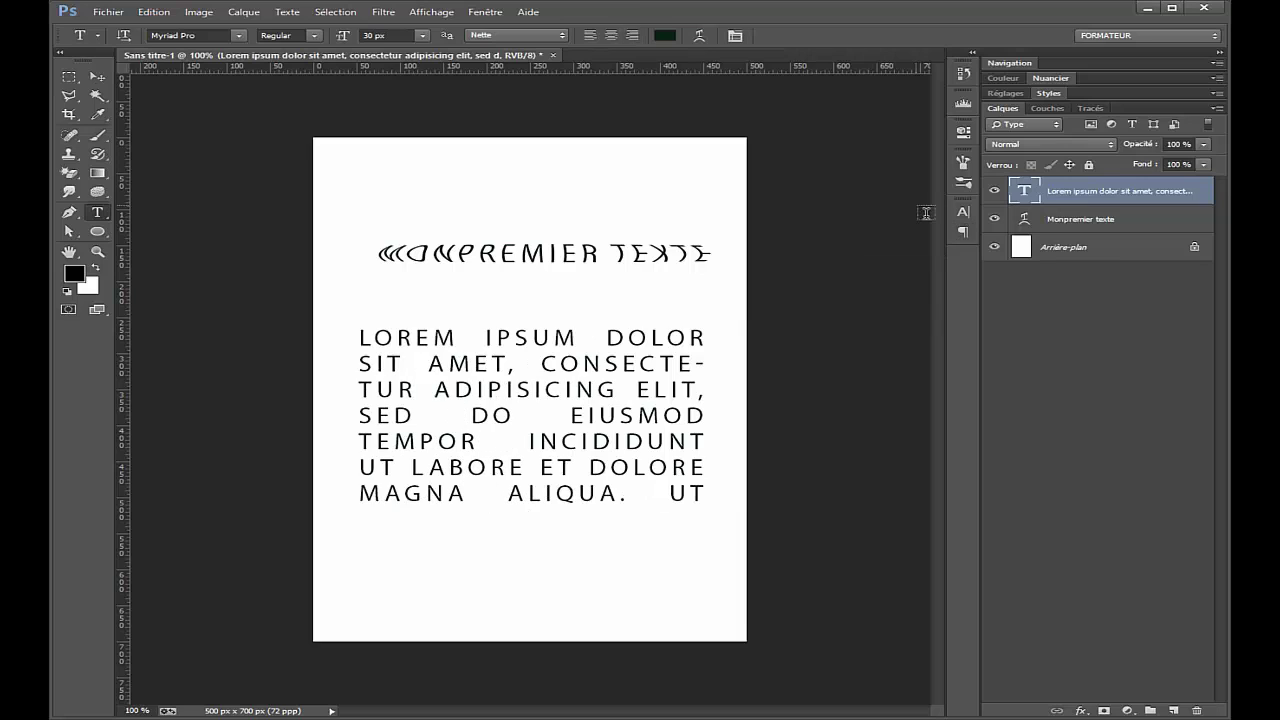
left_click(287, 12)
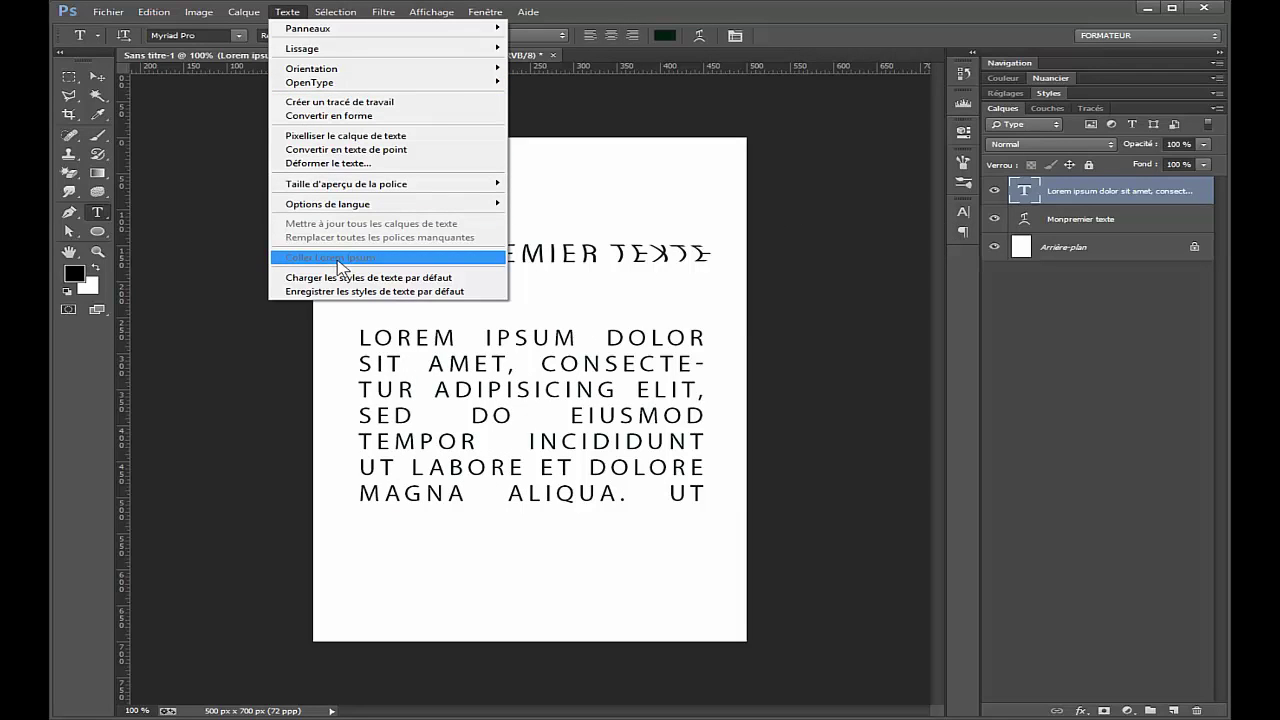
left_click(545, 307)
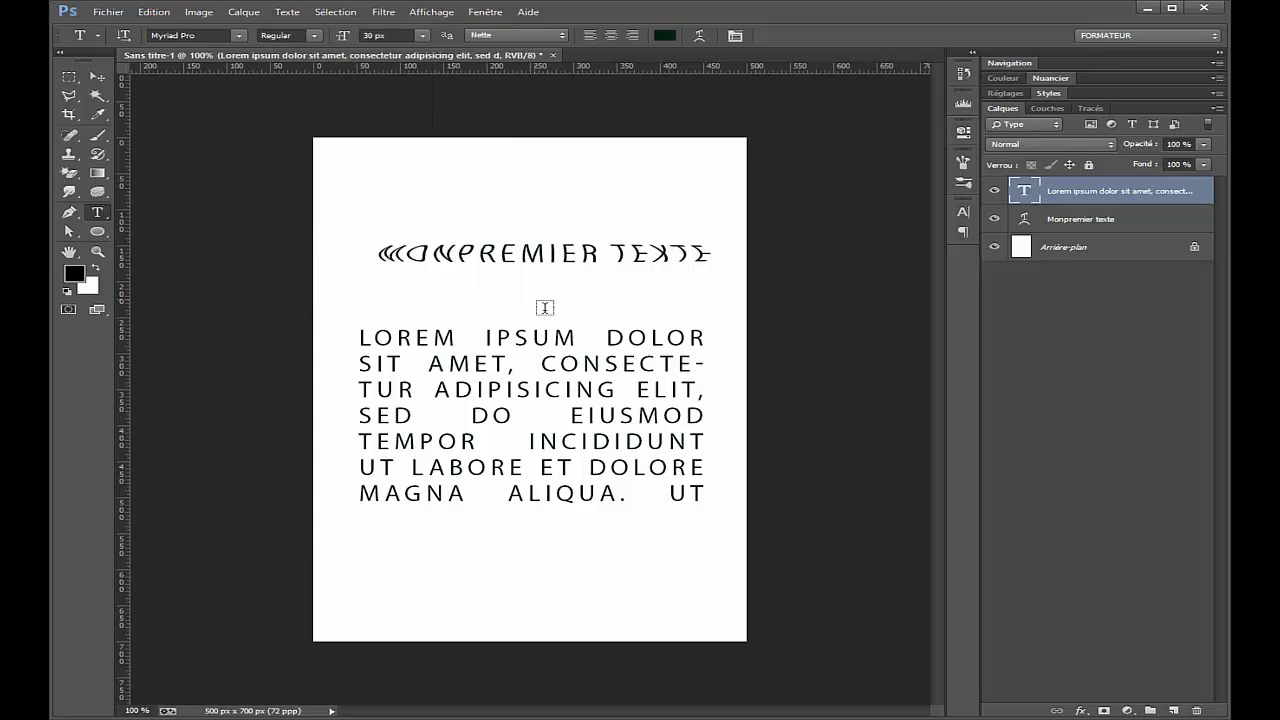
Draw an ellipse at the page bottom below the paragraph and fill it orange
key("u")
left_click_drag(372, 527, 628, 645)
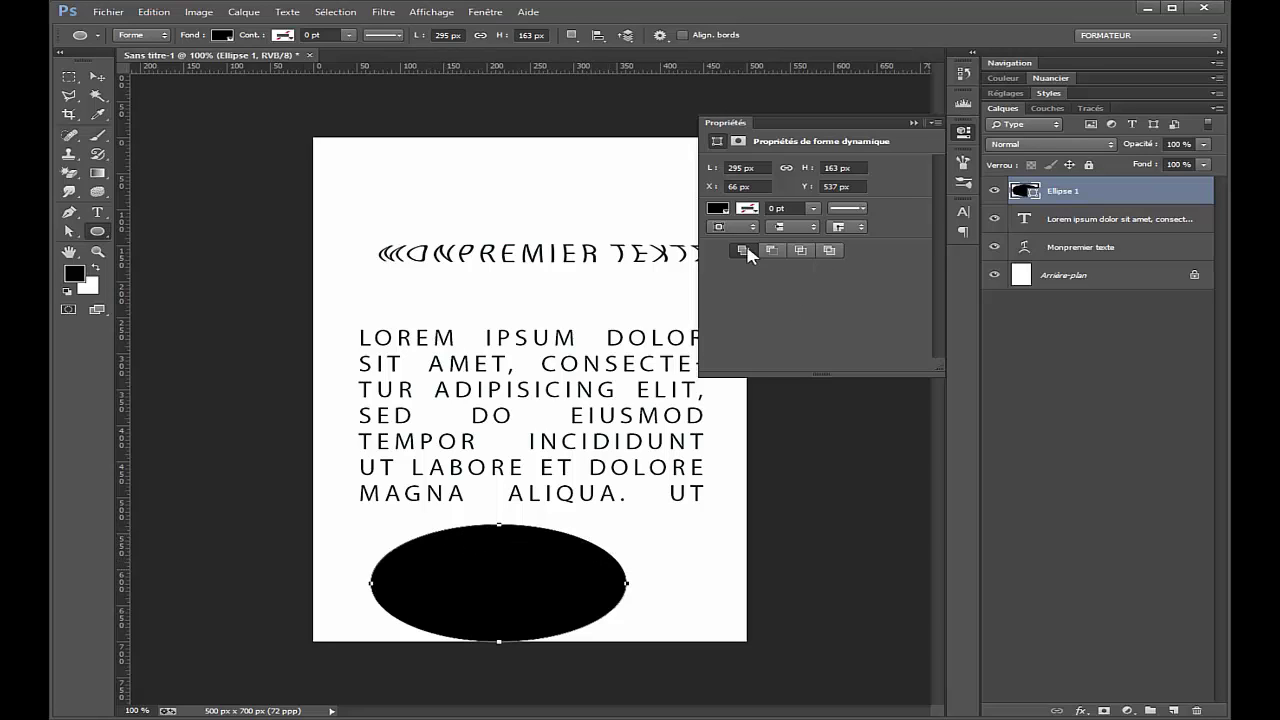
left_click(718, 208)
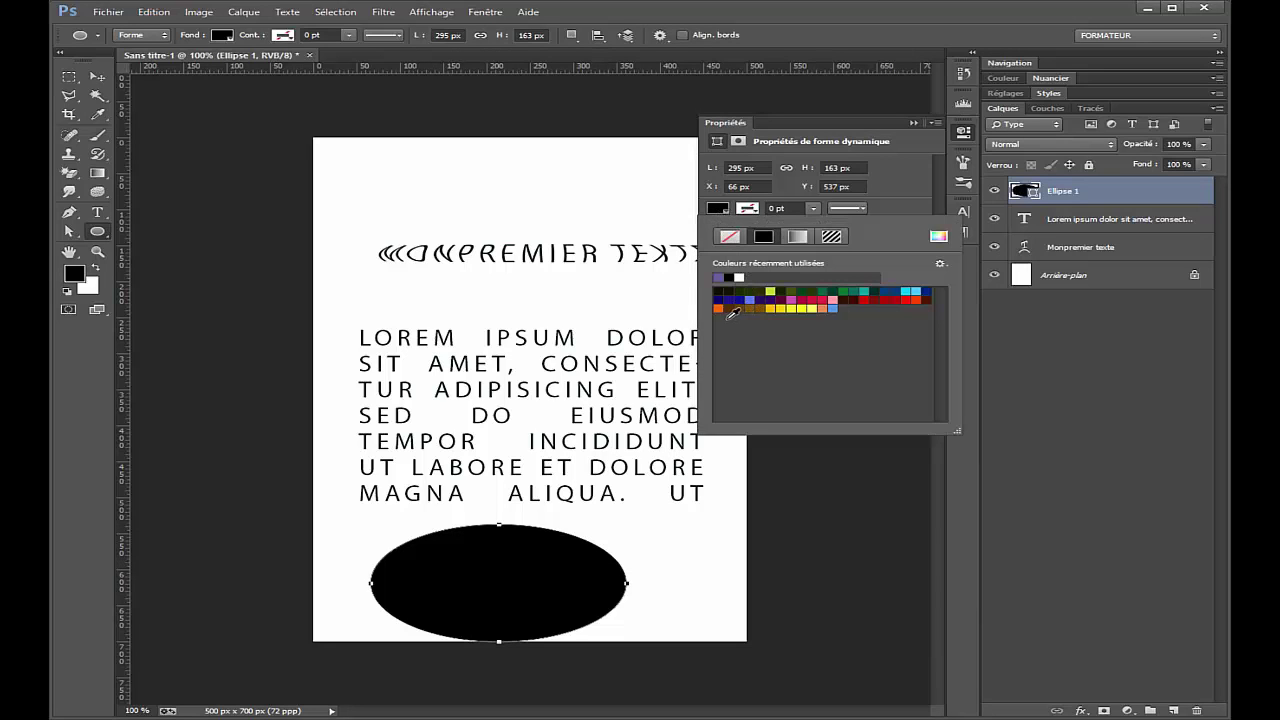
left_click(719, 309)
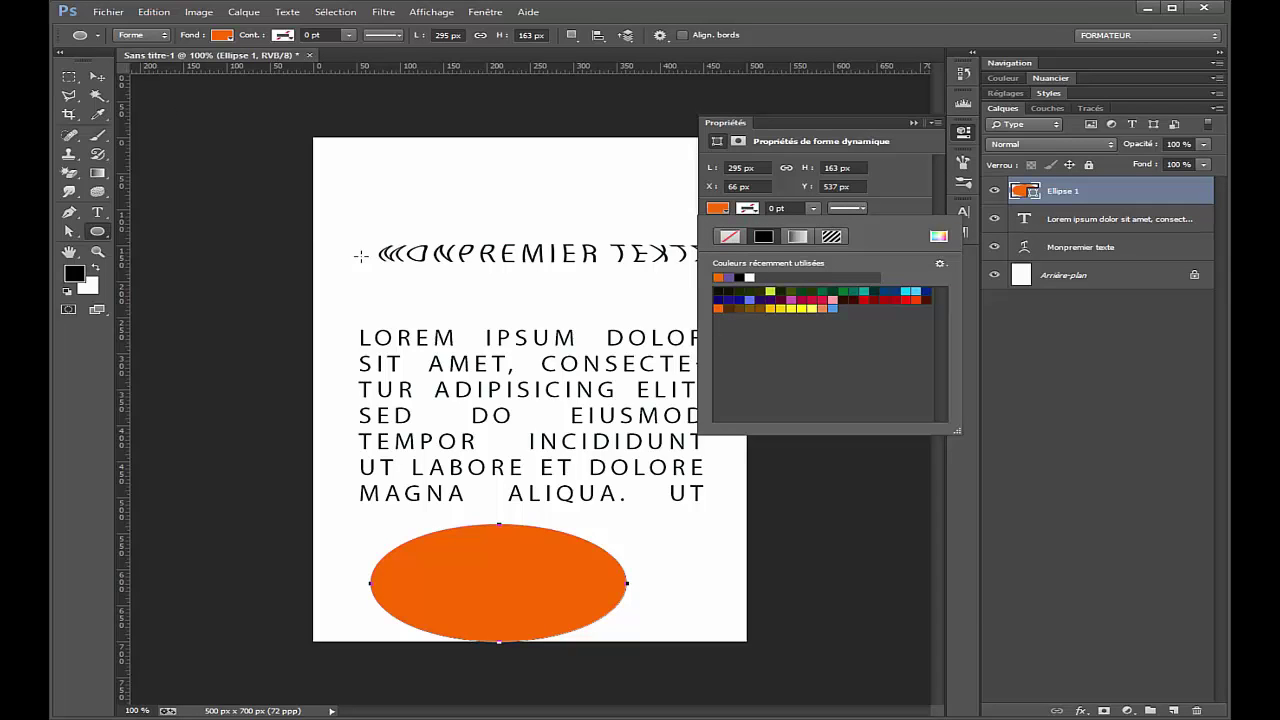
key("t")
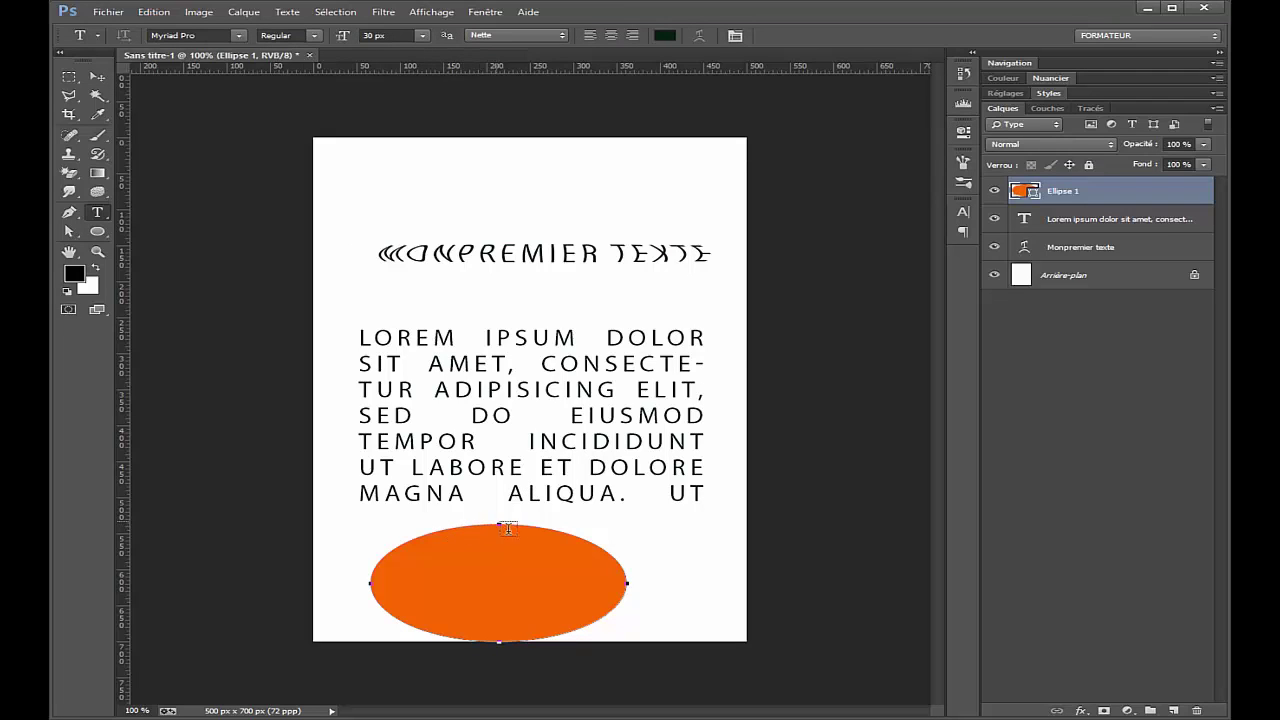
Set 'une petite phrase' as type along the top edge of the orange ellipse path
left_click(563, 532)
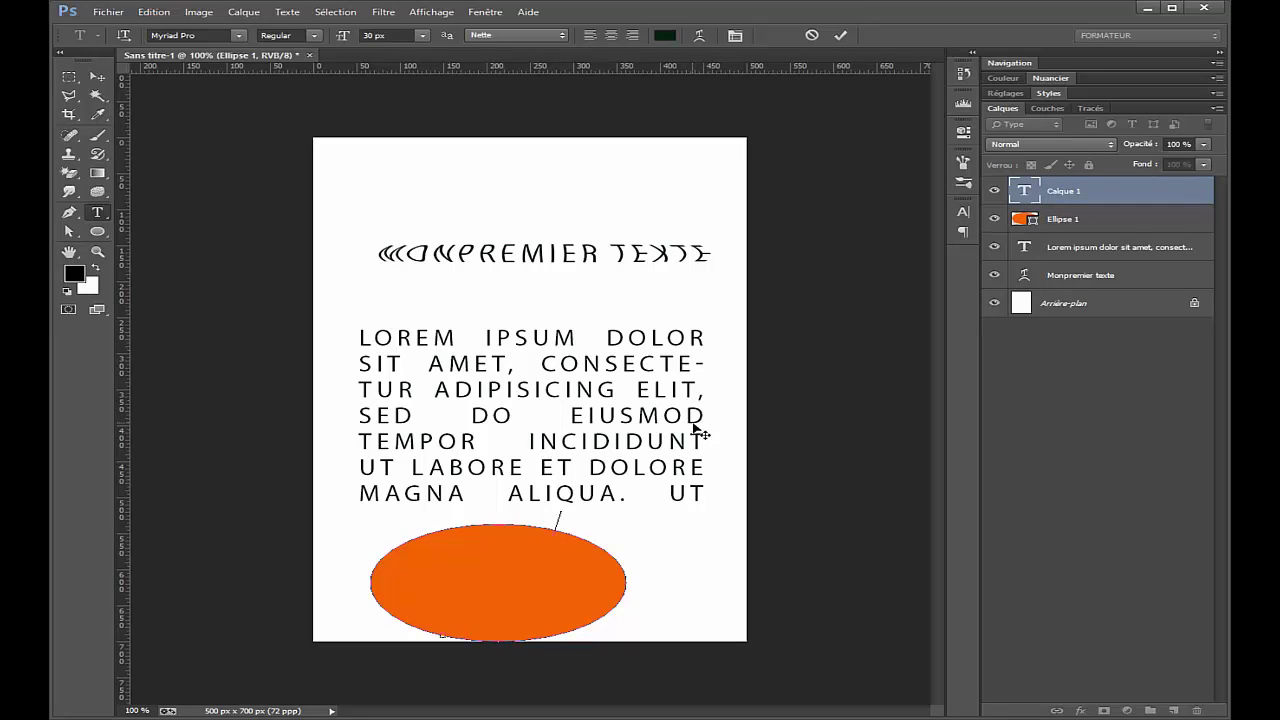
type("une petite")
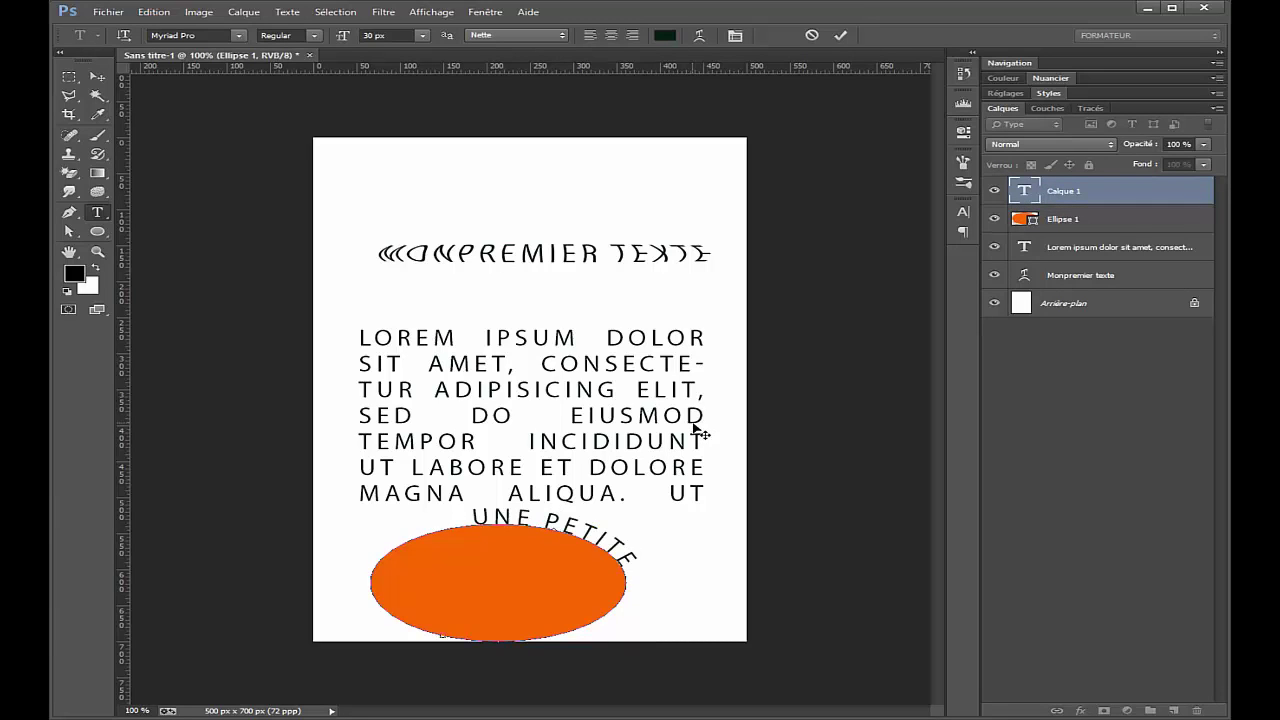
type(" phrase")
left_click(1060, 204)
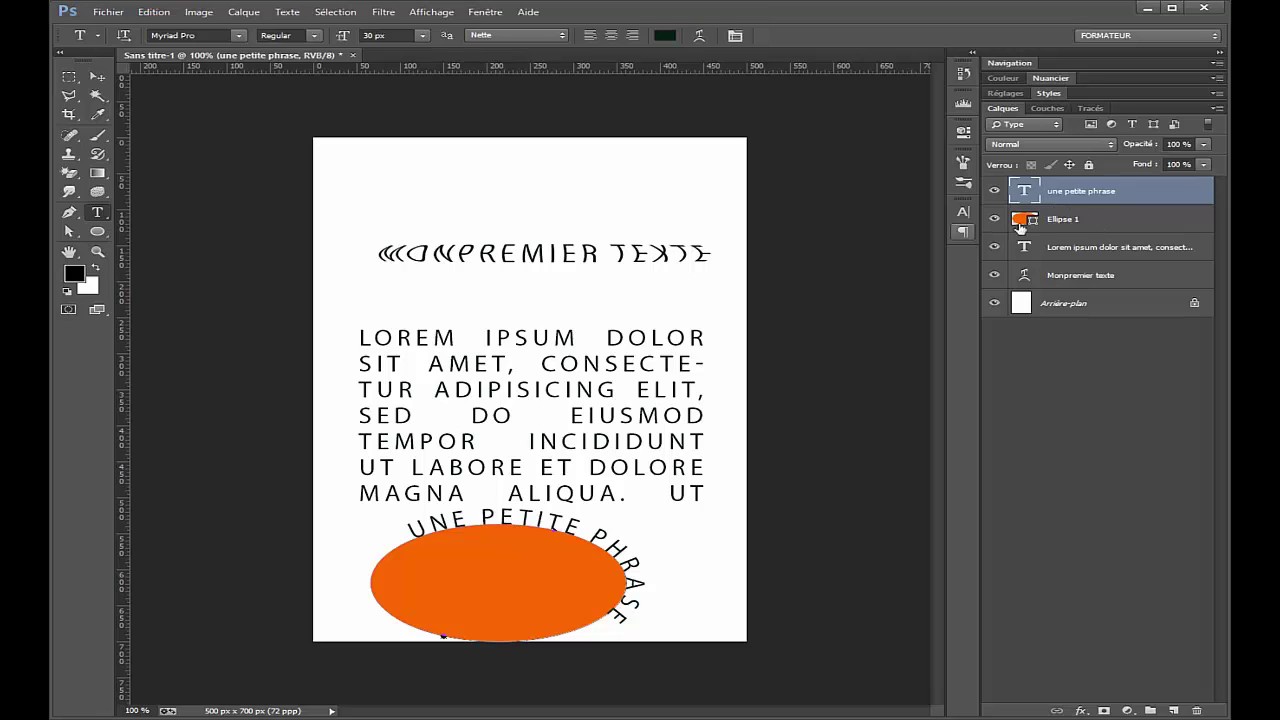
left_click(1096, 225)
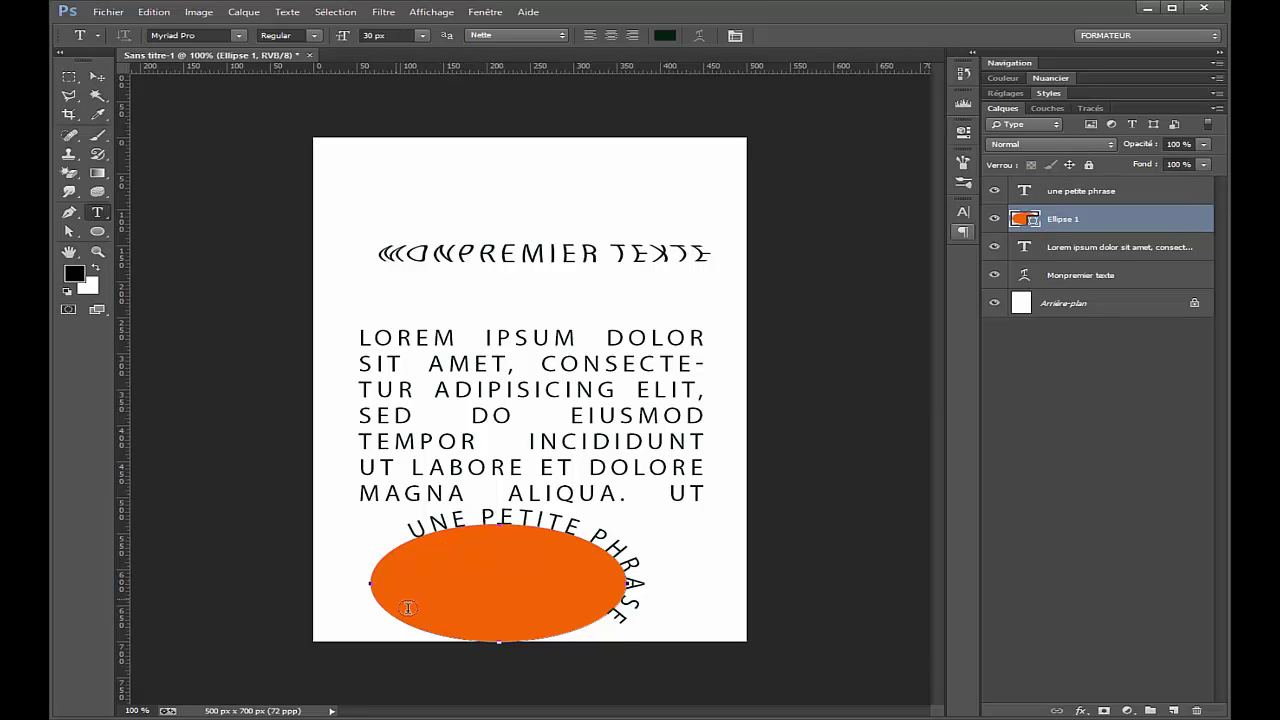
Set 'voici une autre phrase' as committed text inside the orange ellipse, correcting a typo
left_click(399, 604)
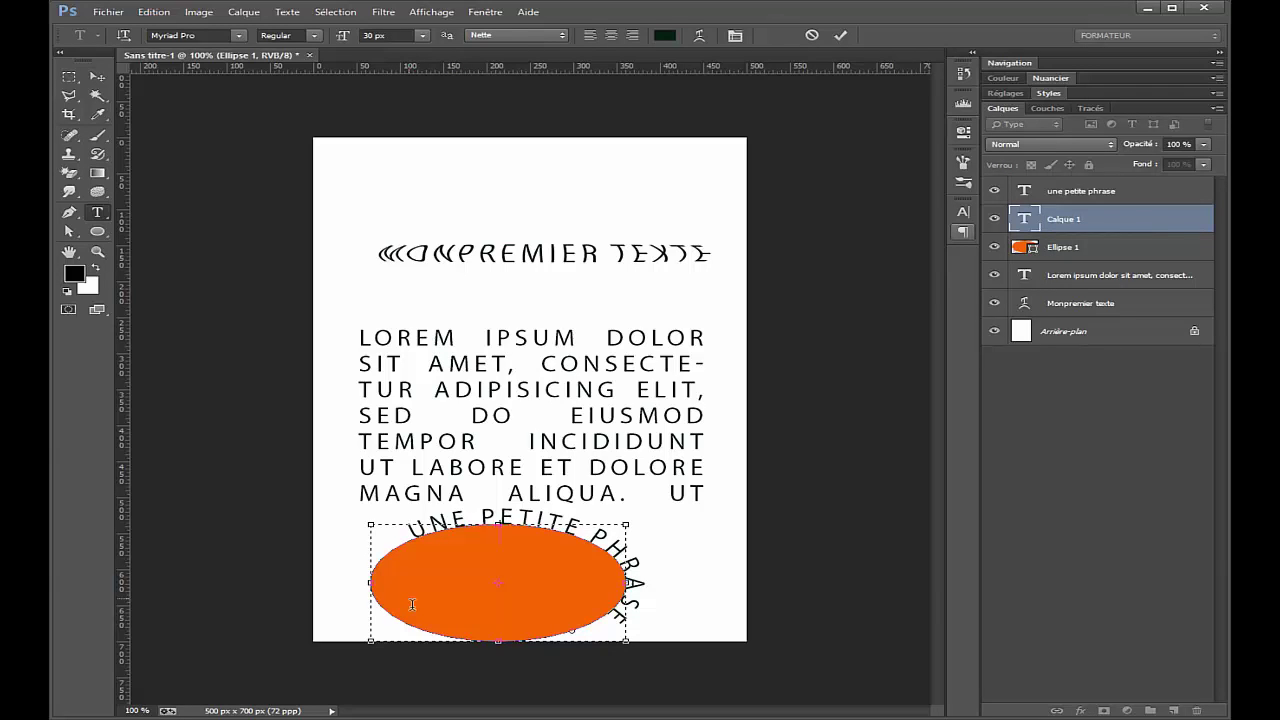
type("VPOI")
key("BackSpace")
key("BackSpace")
key("BackSpace")
type("oici une autre phrase")
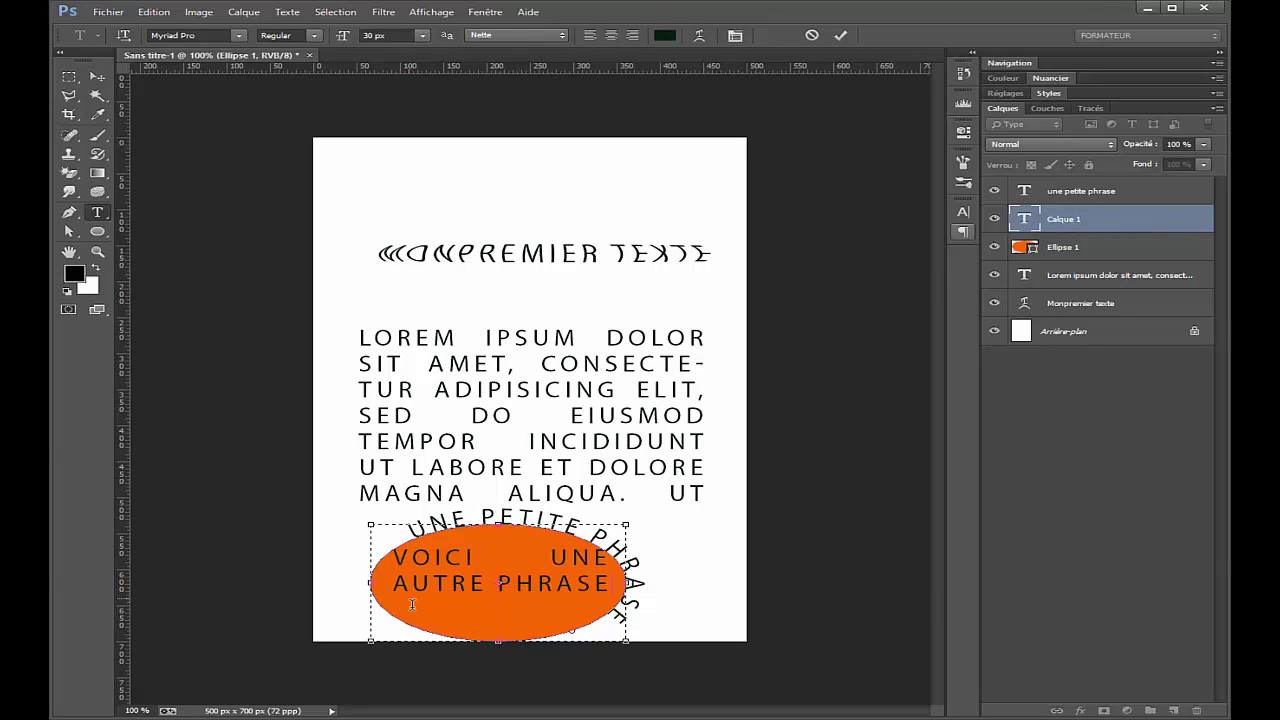
key("ctrl+Return")
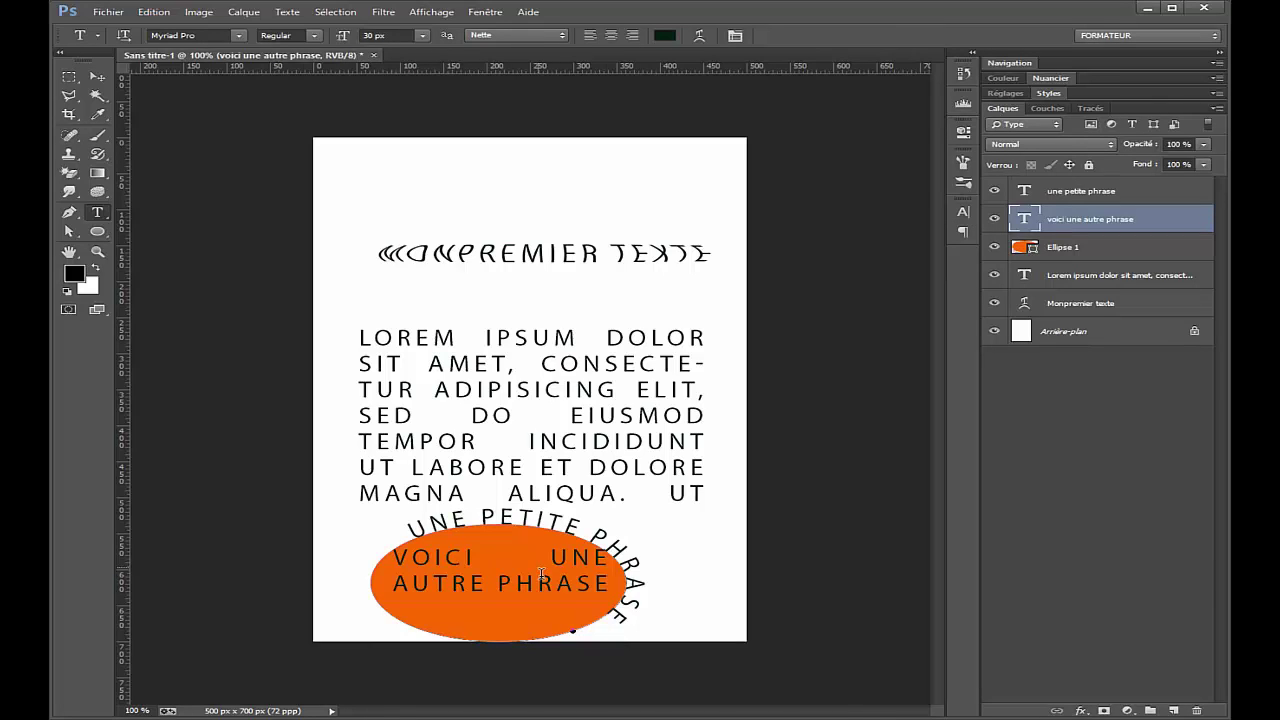